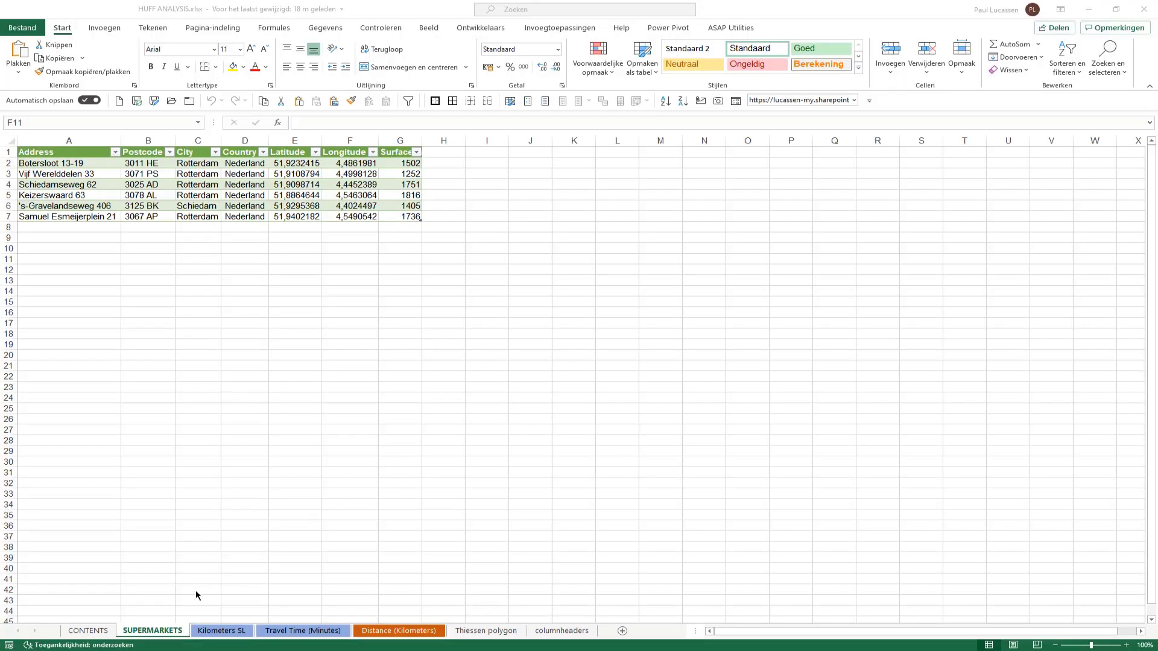
Review the Excel workbook's Kilometers SL, Travel Time (Minutes), Distance (Kilometers) and Thiessen polygon sheets
left_click(174, 631)
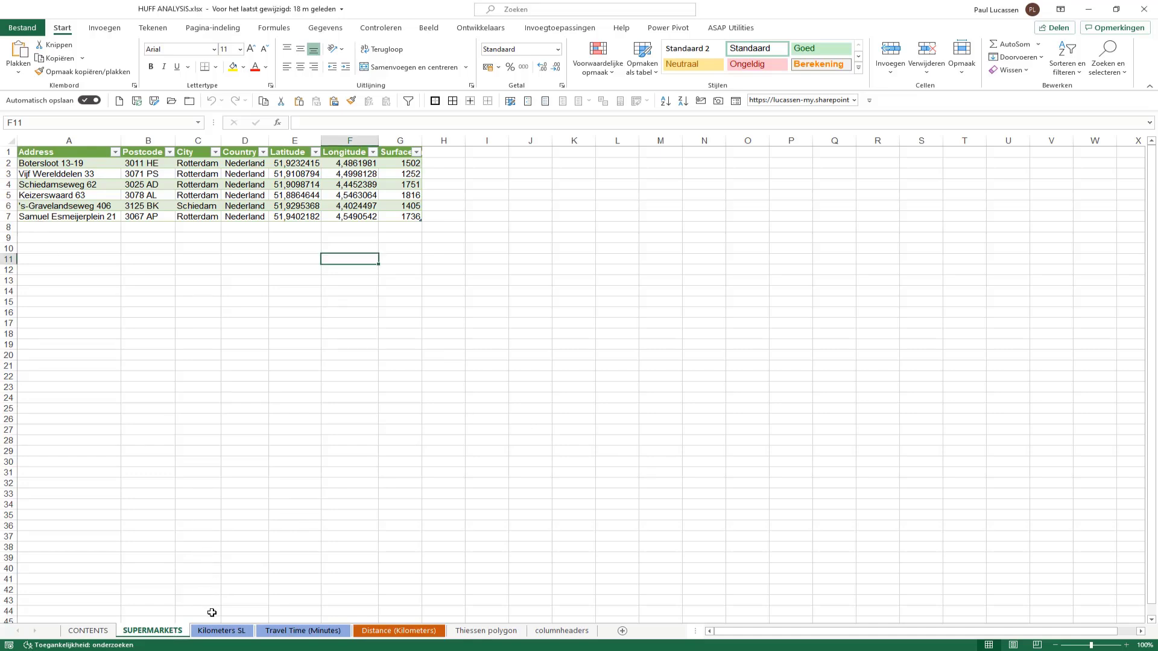
left_click(219, 631)
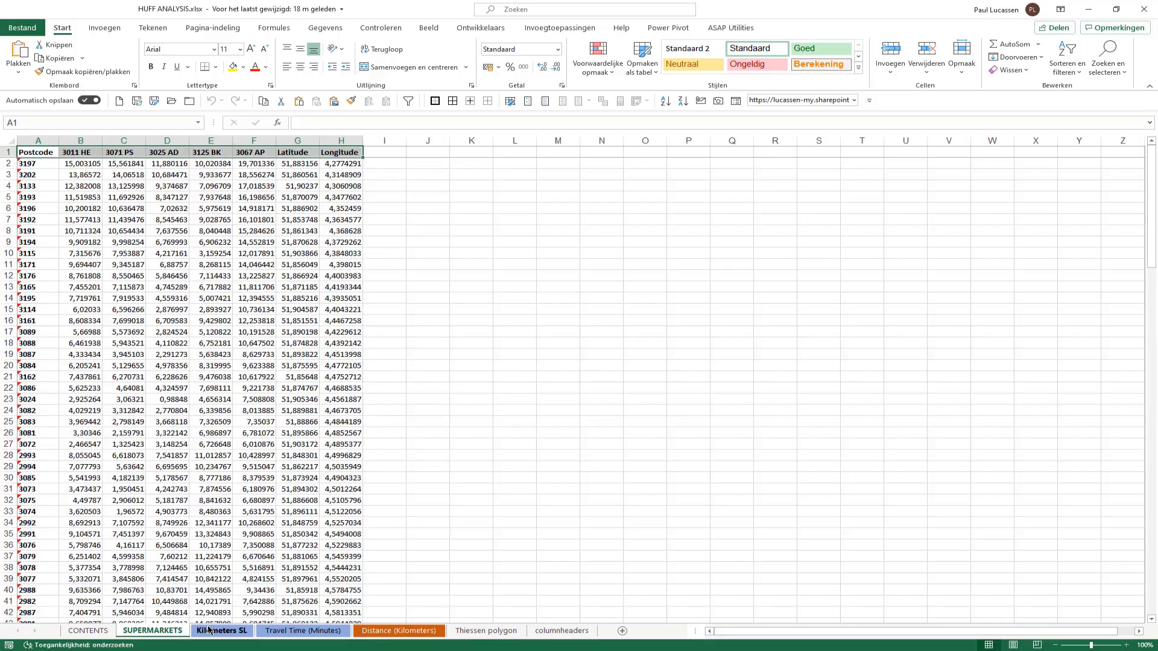
left_click(277, 631)
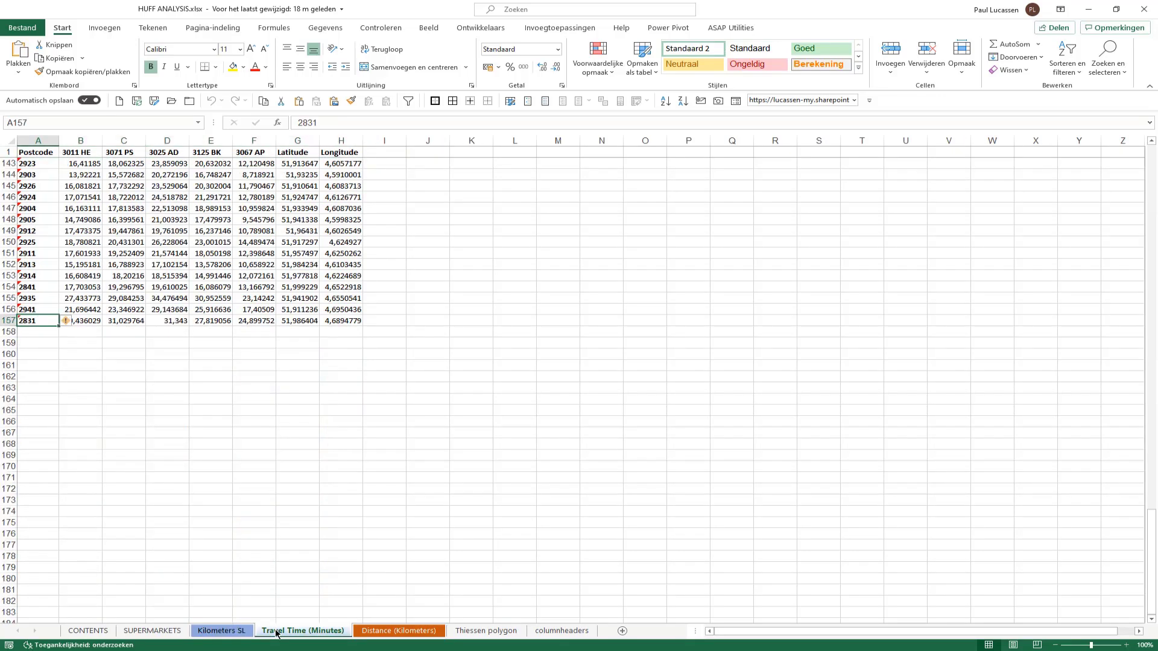
left_click(395, 631)
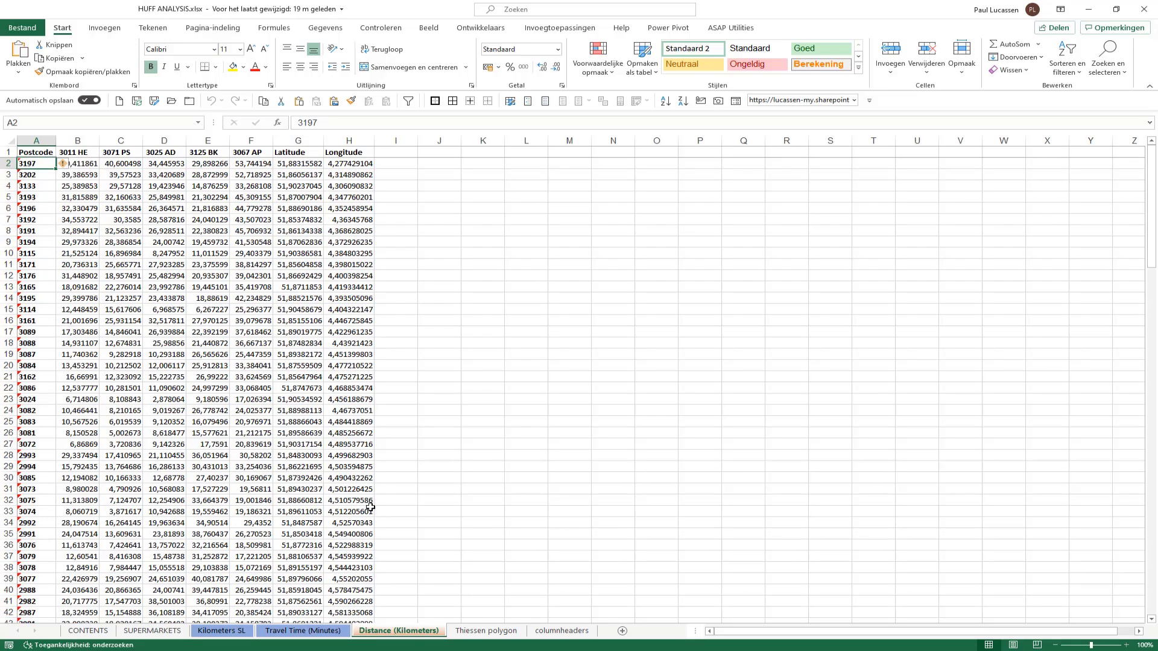
left_click(481, 632)
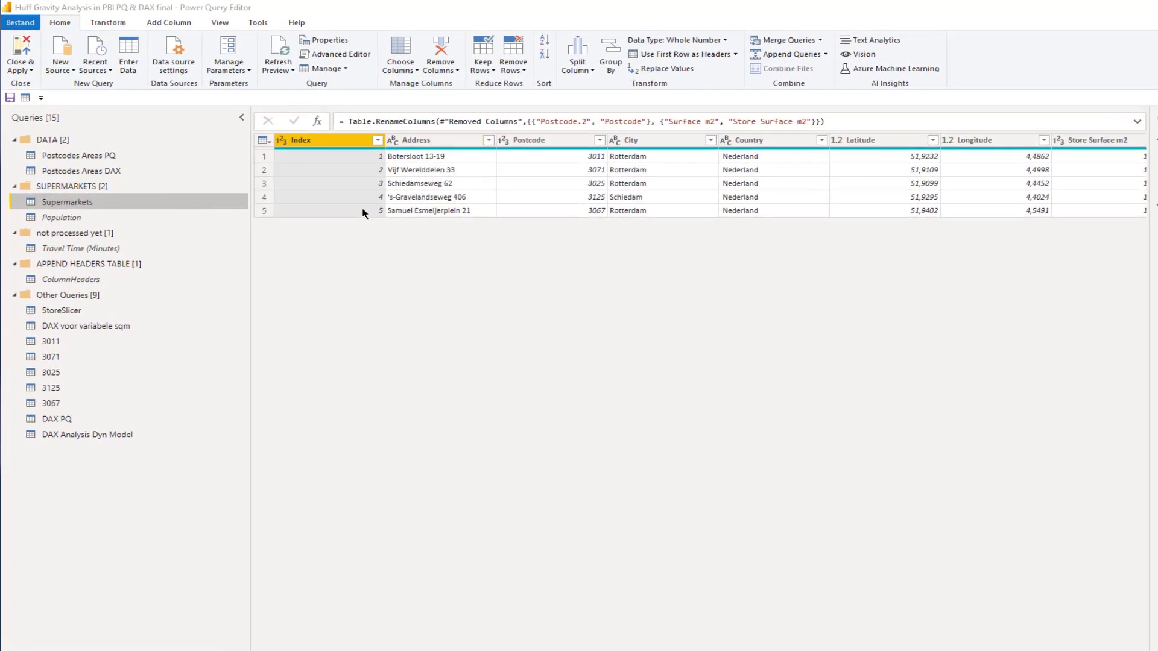
Alternate twice between the Postcodes Areas PQ and DAX queries, finishing on Postcodes Areas PQ
left_click(148, 156)
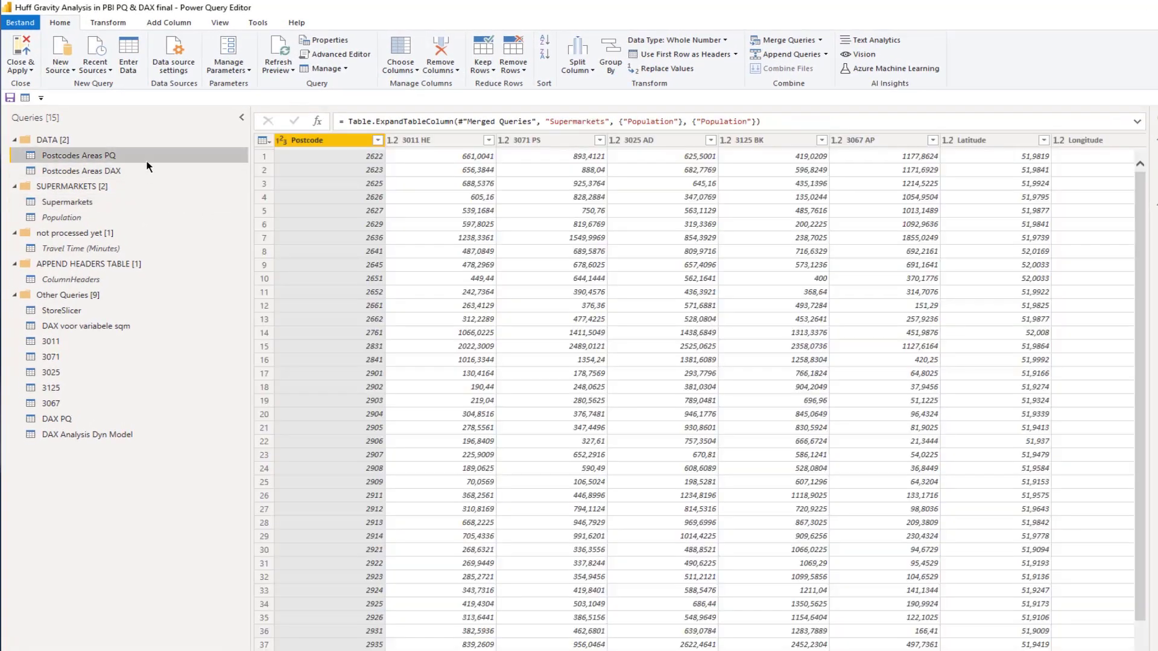
left_click(142, 171)
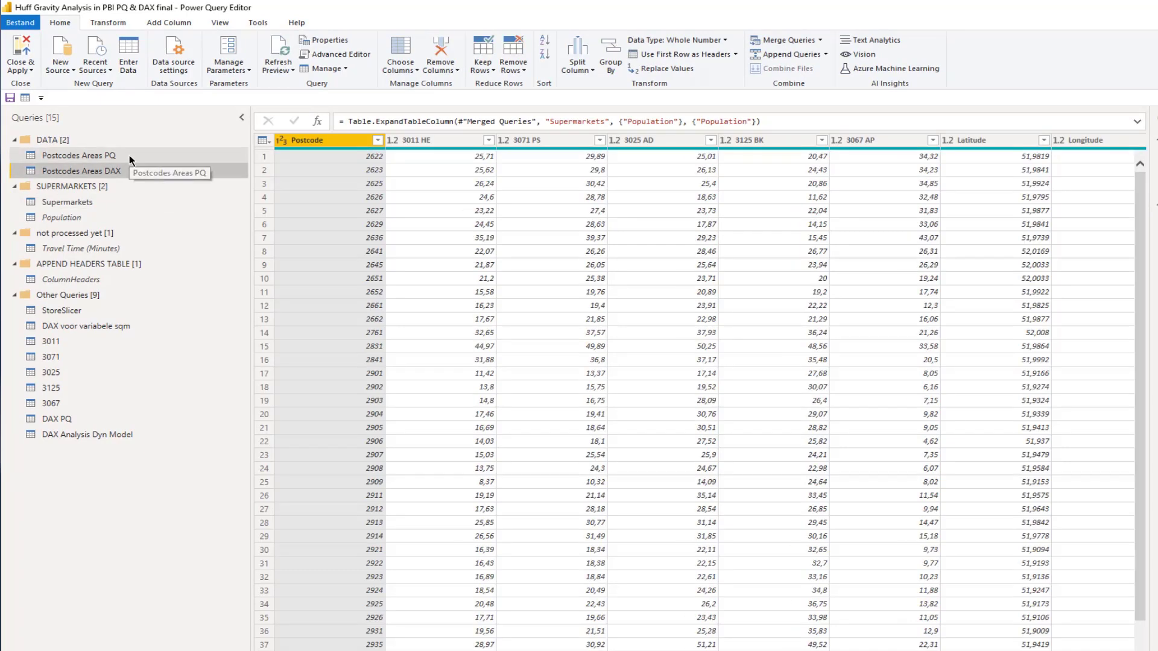
left_click(130, 155)
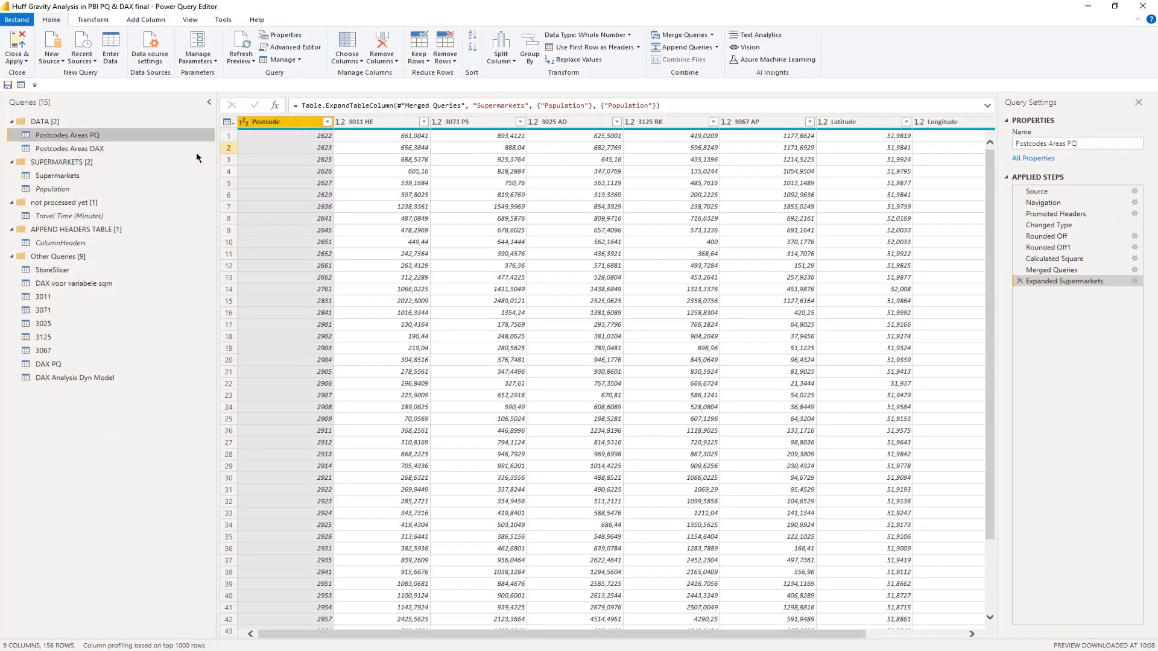
left_click(118, 151)
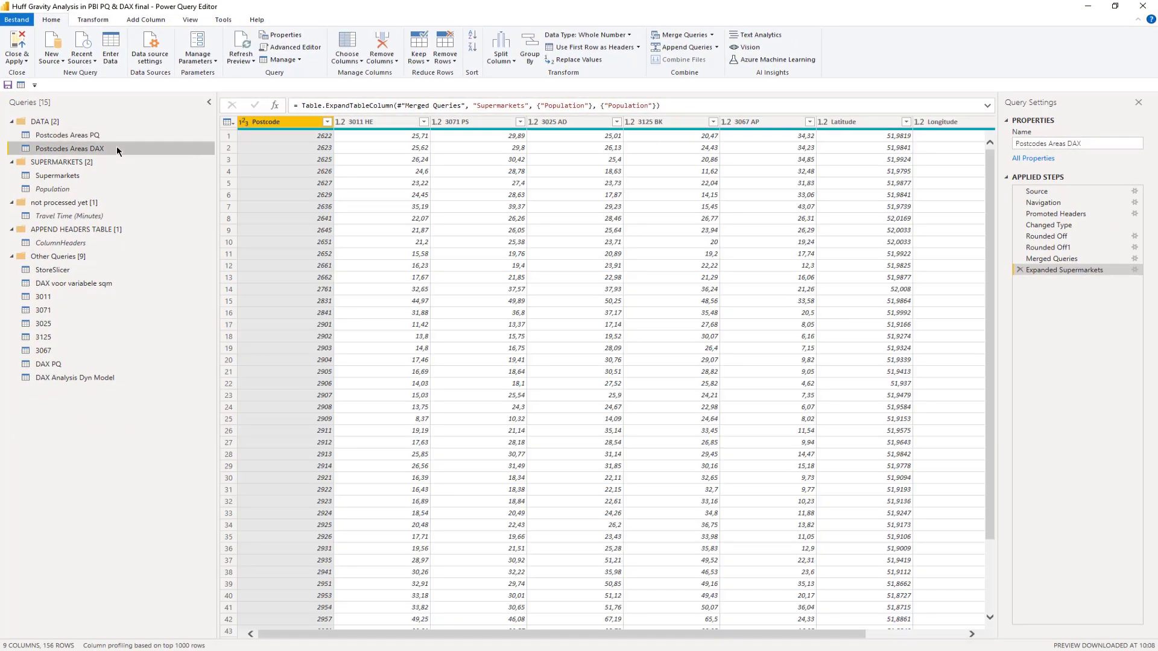
left_click(110, 136)
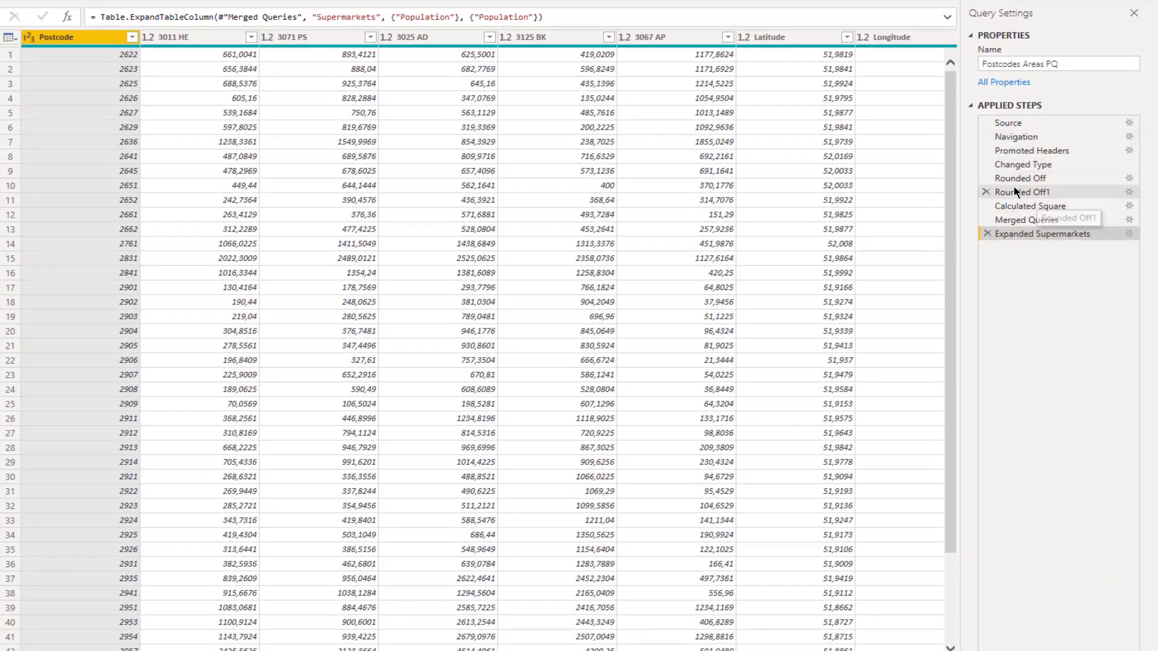
Step through the Rounded Off, Calculated Square, Merged Queries and Expanded Supermarkets applied steps
left_click(1019, 179)
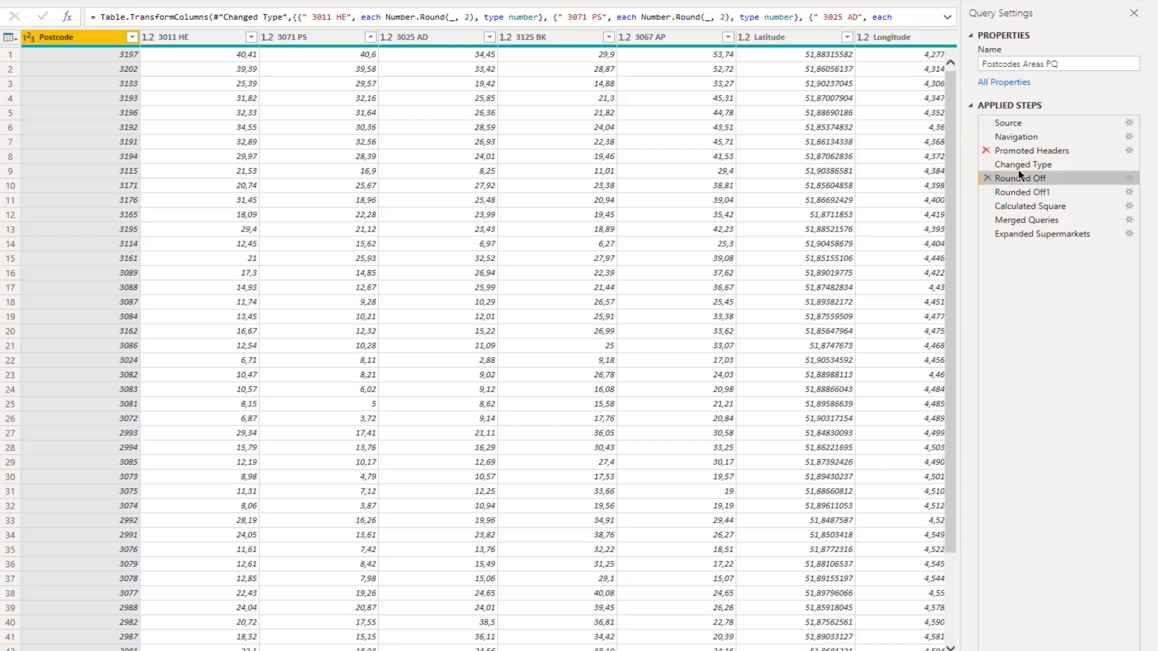
left_click(1024, 205)
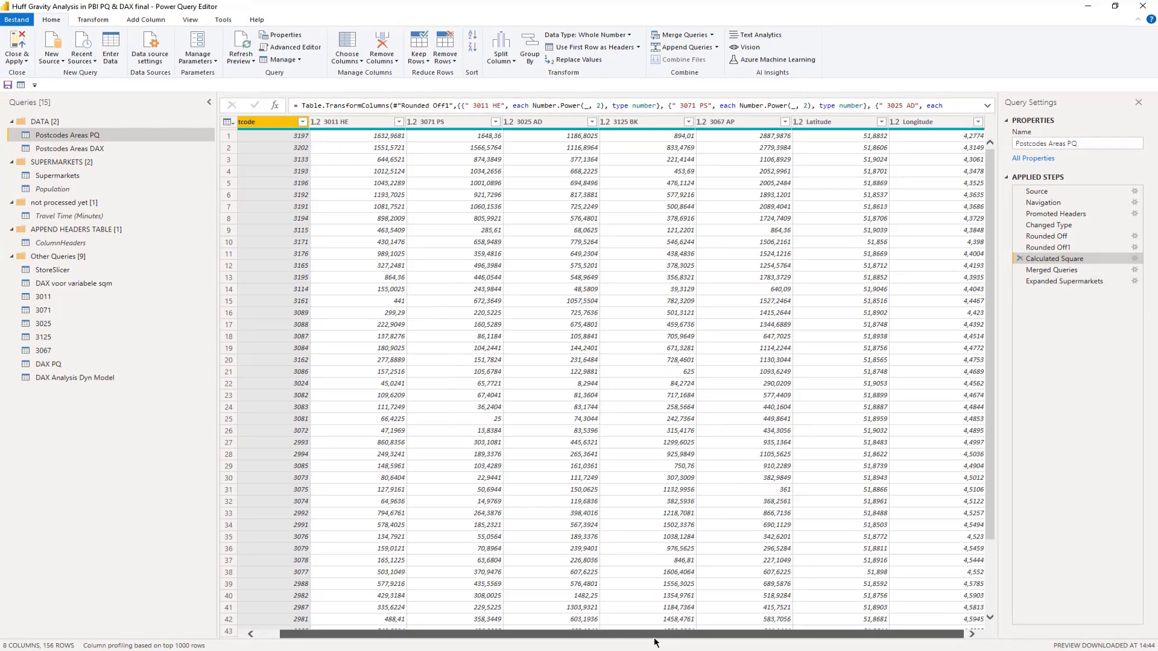
scroll(615, 634, "left", 2)
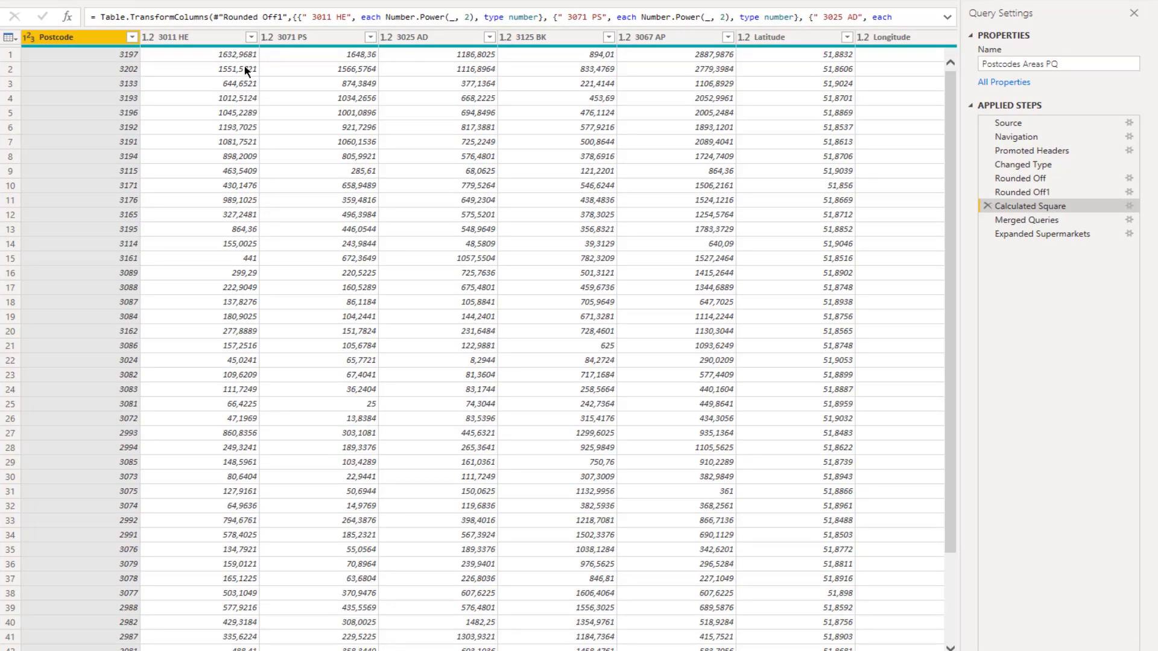
left_click(1023, 224)
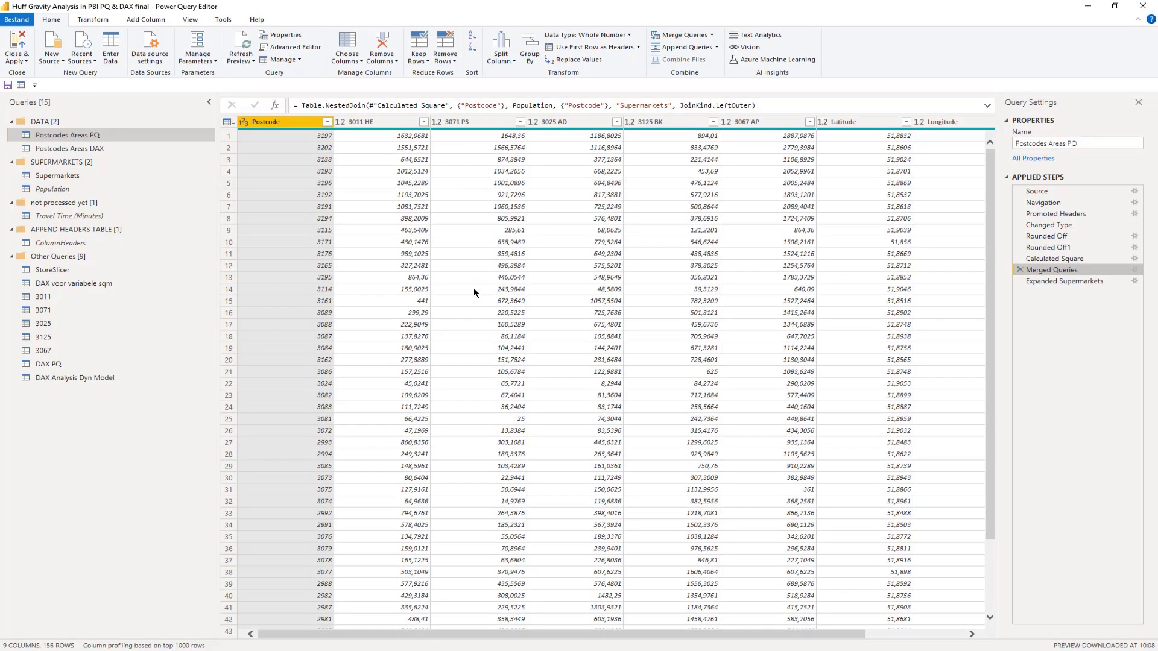
left_click(1043, 284)
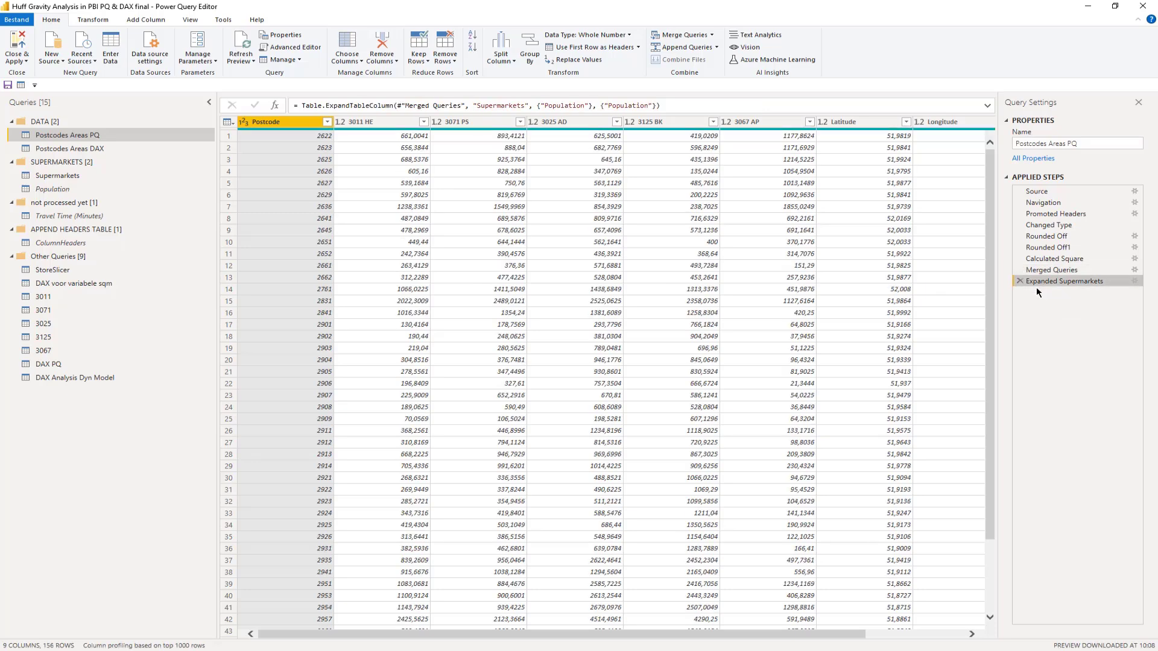
Check the Population column in Postcodes Areas DAX, then apply the changes and close the editor
left_click(118, 149)
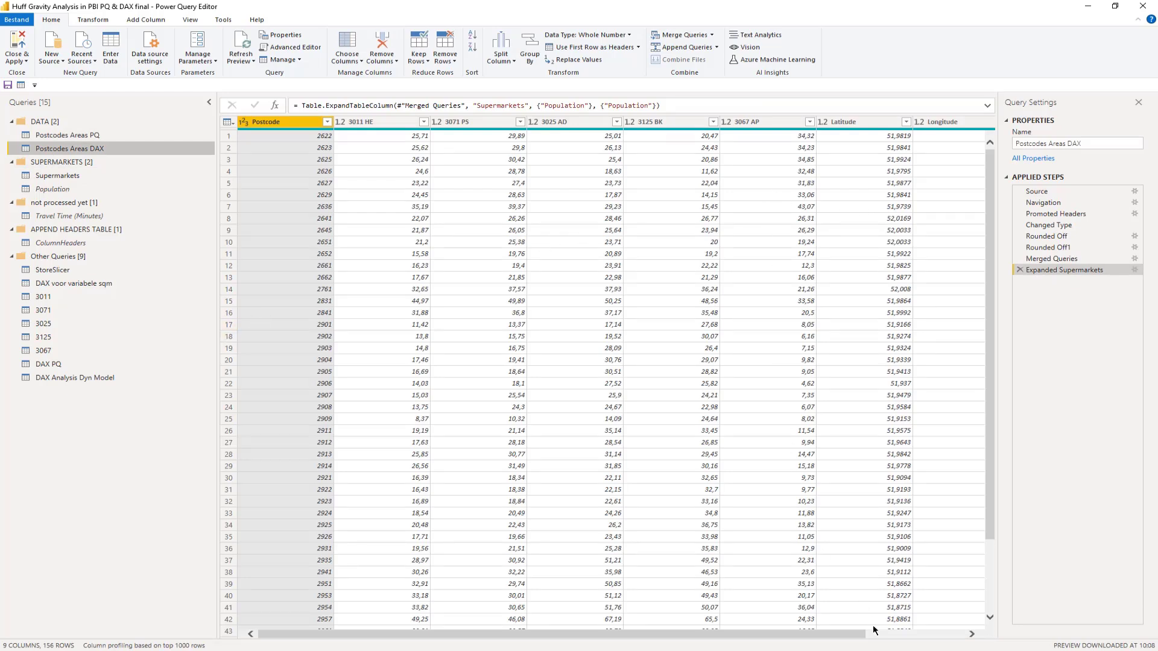
left_click_drag(848, 636, 958, 639)
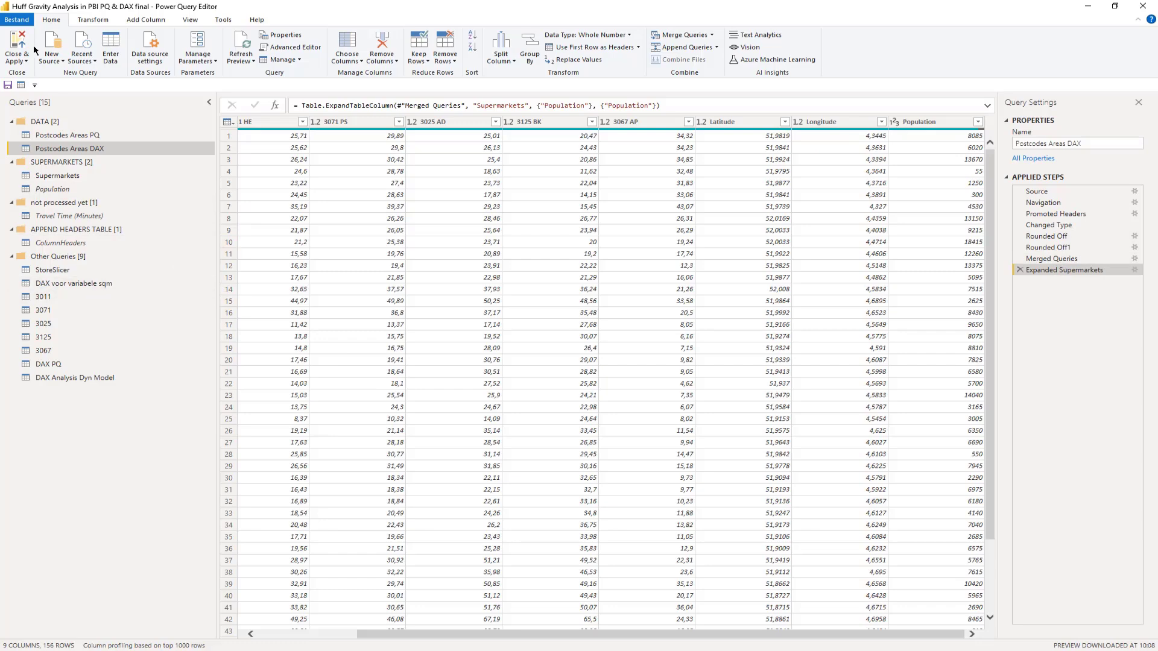
left_click(15, 43)
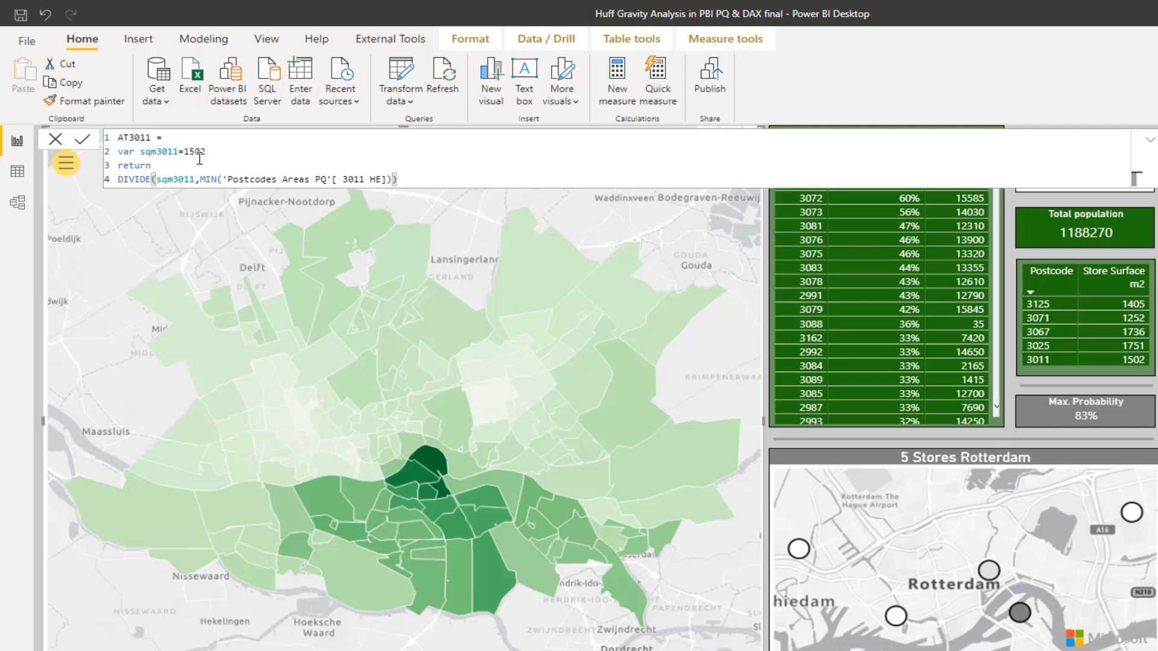
Fix AT3011 to divide 1502 by MIN of 'Postcodes Areas PQ'[ 3011 HE], then check AT3025
left_click(341, 179)
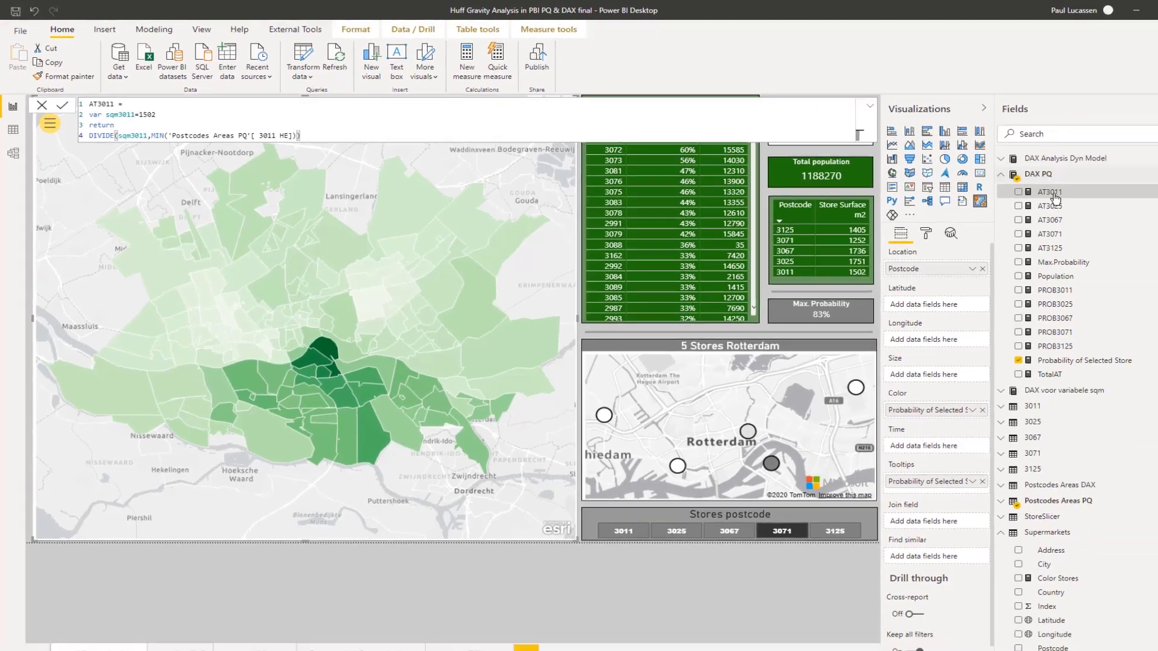
left_click(1008, 198)
Review the AT3067, AT3125, TotalAT, PROB3011, Population and Max.Probability measure formulas
left_click(1011, 211)
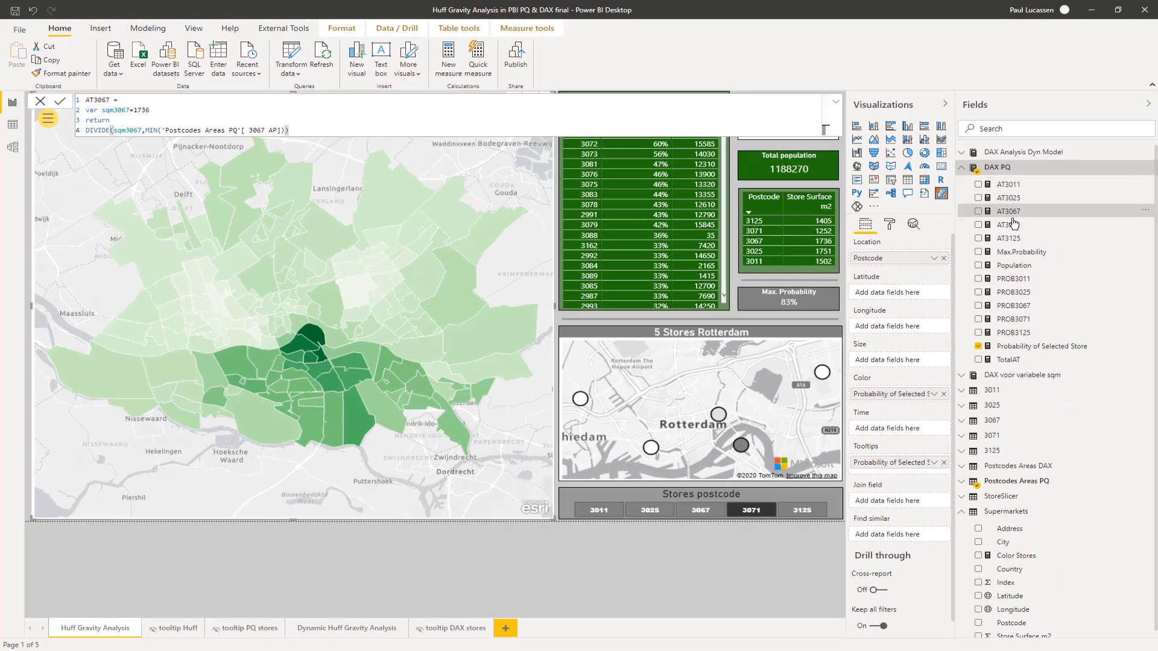
left_click(1013, 225)
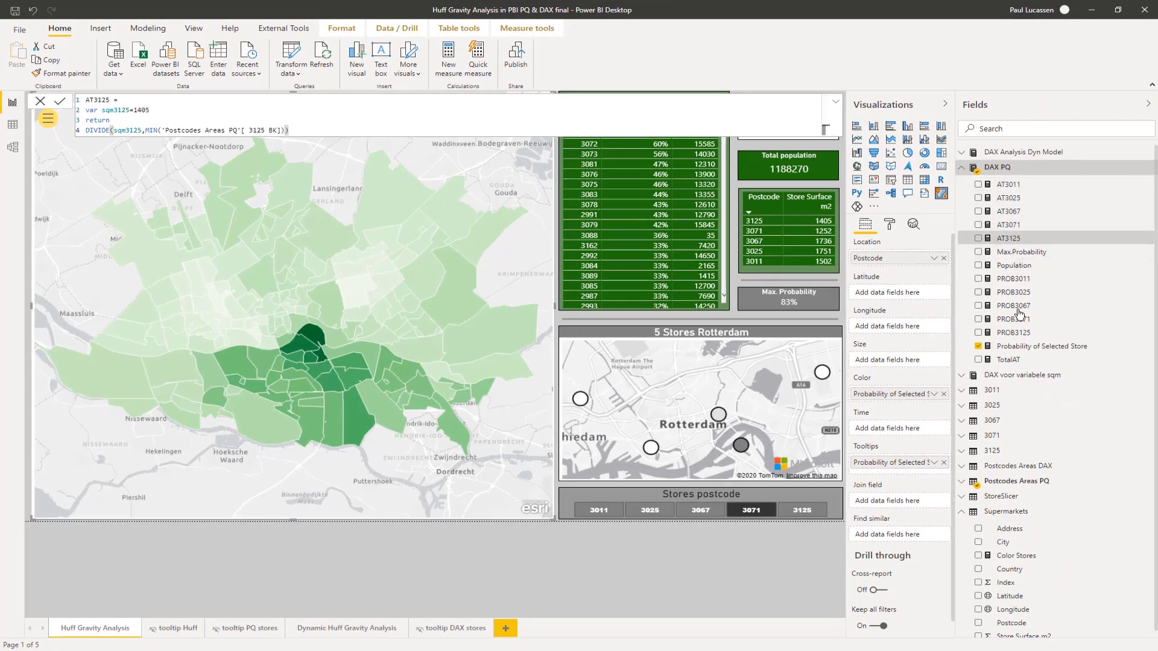
left_click(1018, 360)
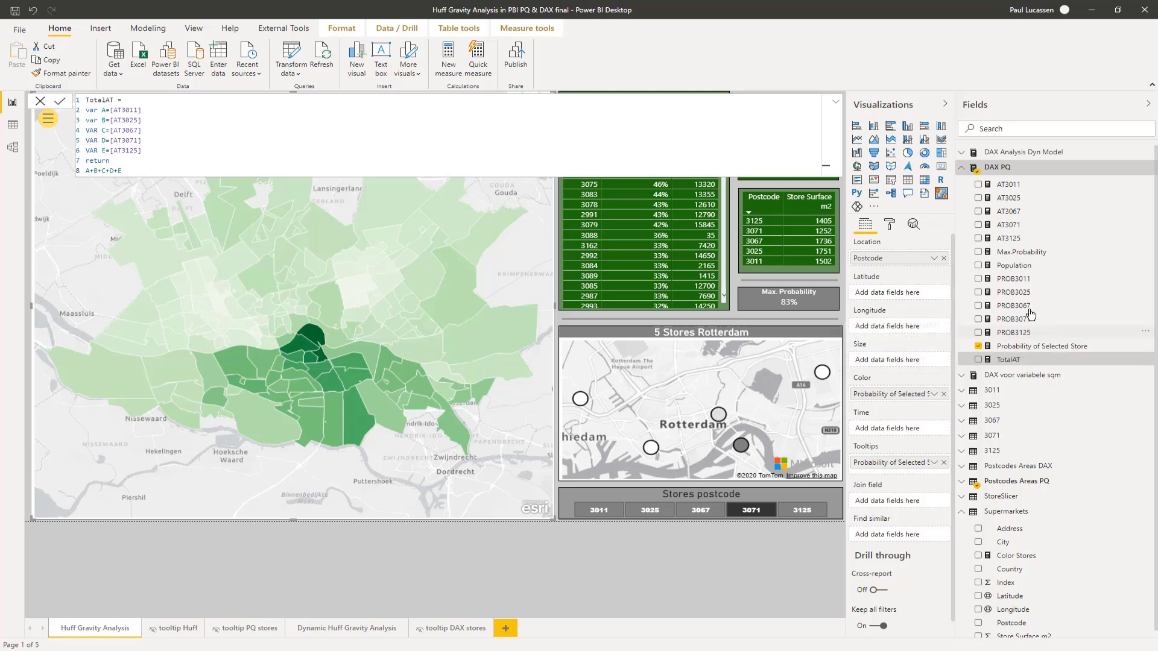
left_click(1011, 281)
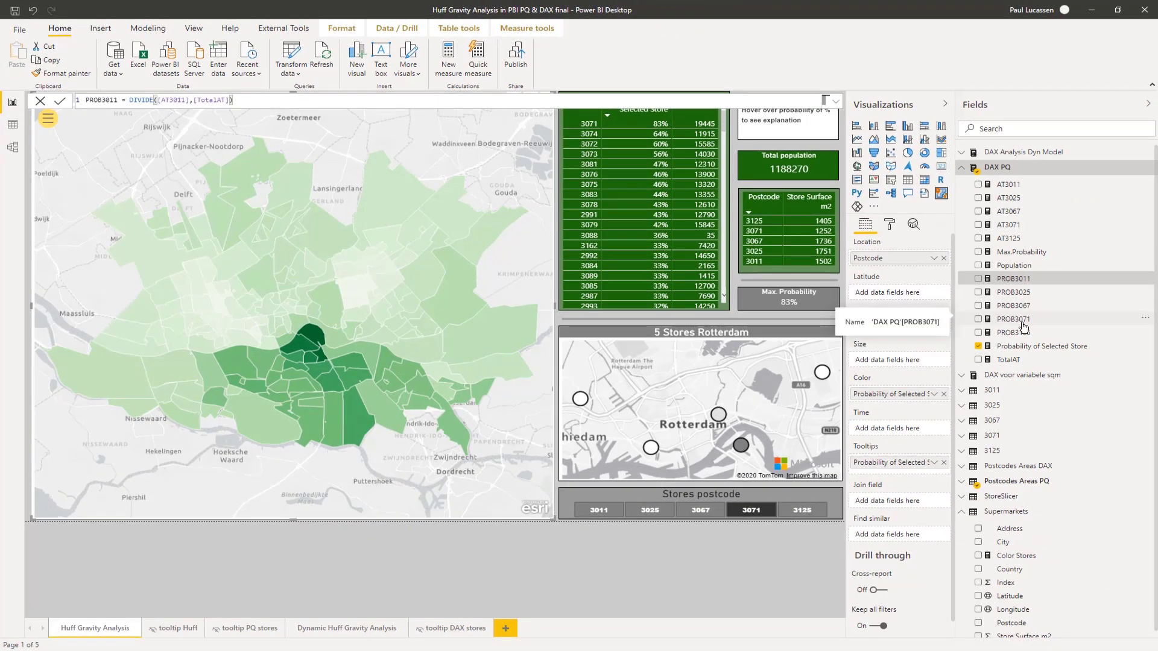
left_click(1024, 266)
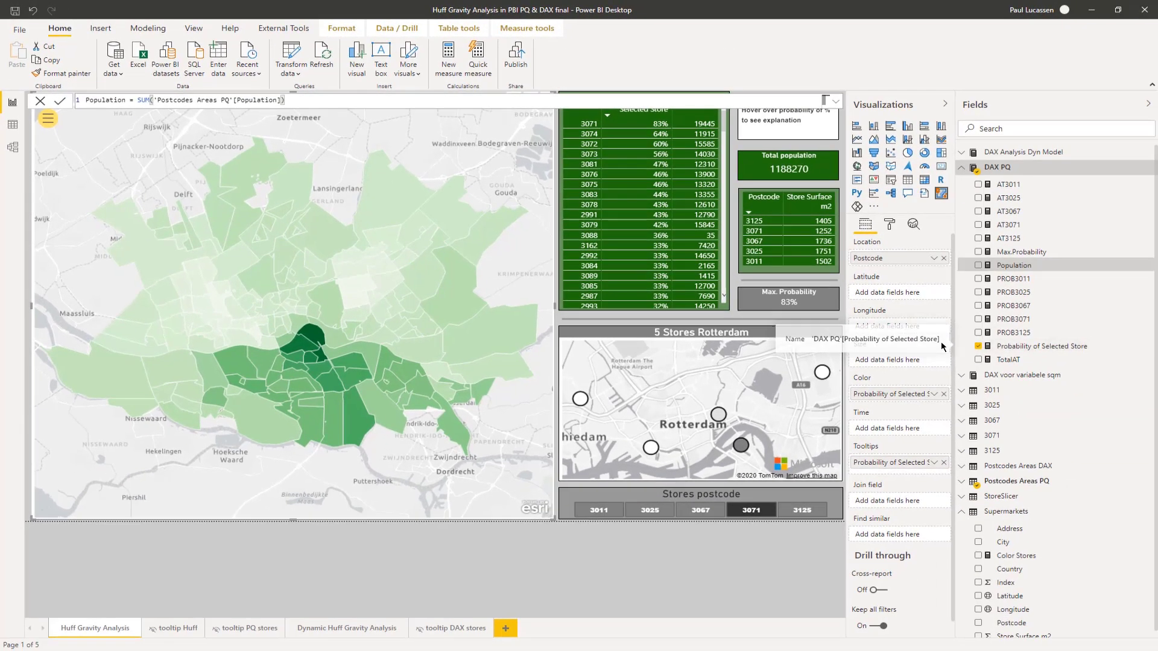
left_click(1021, 252)
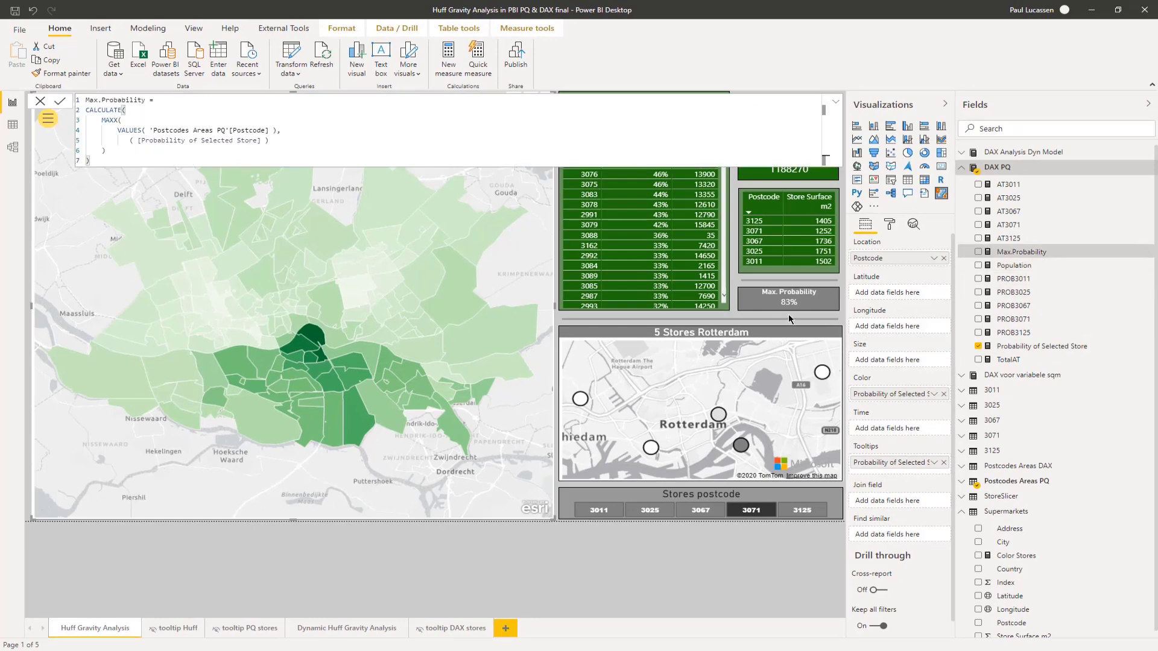
Review the Probability of Selected Store formula, then close it and select the postcode probability map
left_click(1034, 348)
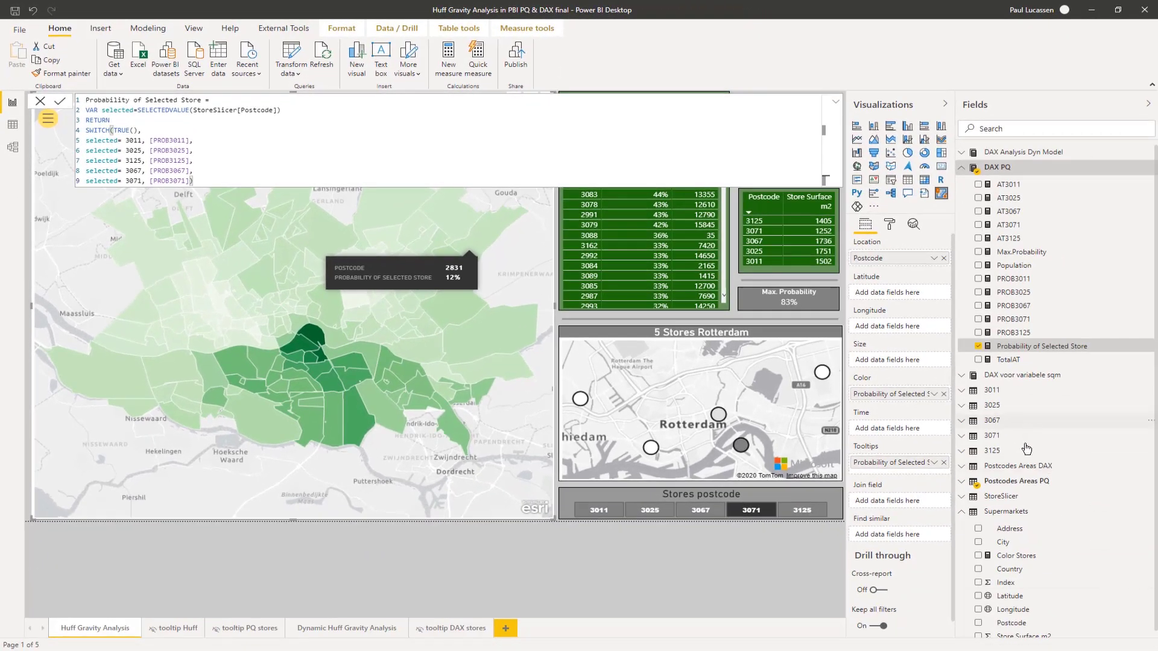
left_click(584, 562)
left_click(524, 489)
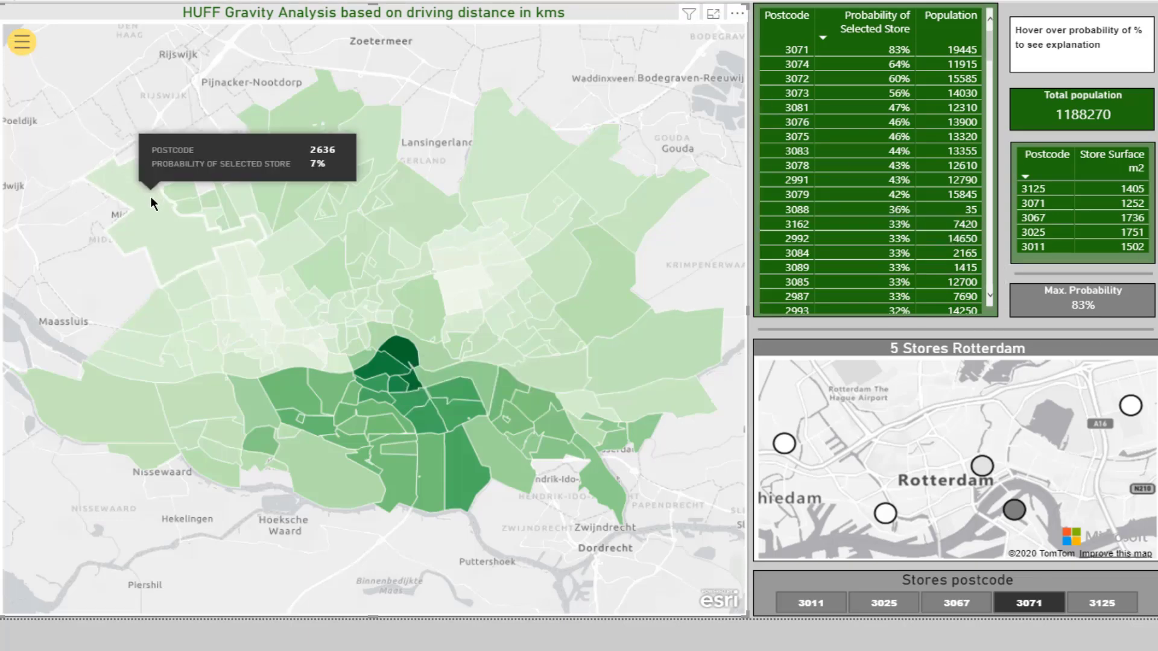
View postcode 2636's probabilities, switch the Stores slicer to 3025, and highlight postcode 3026
left_click(166, 237)
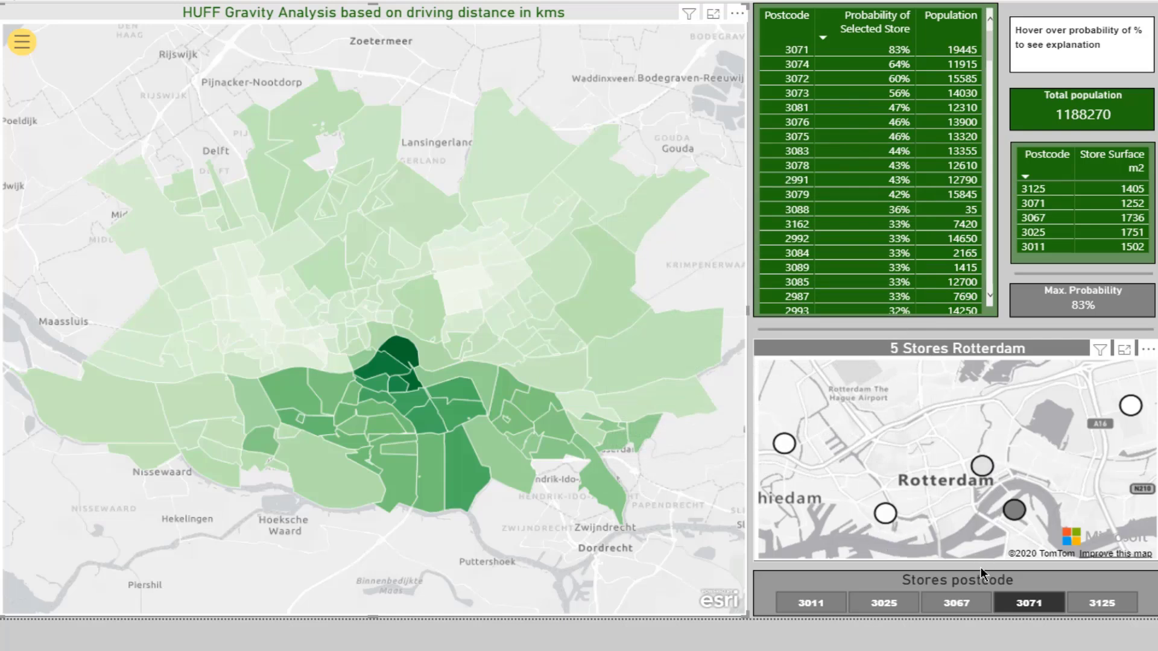
left_click(961, 603)
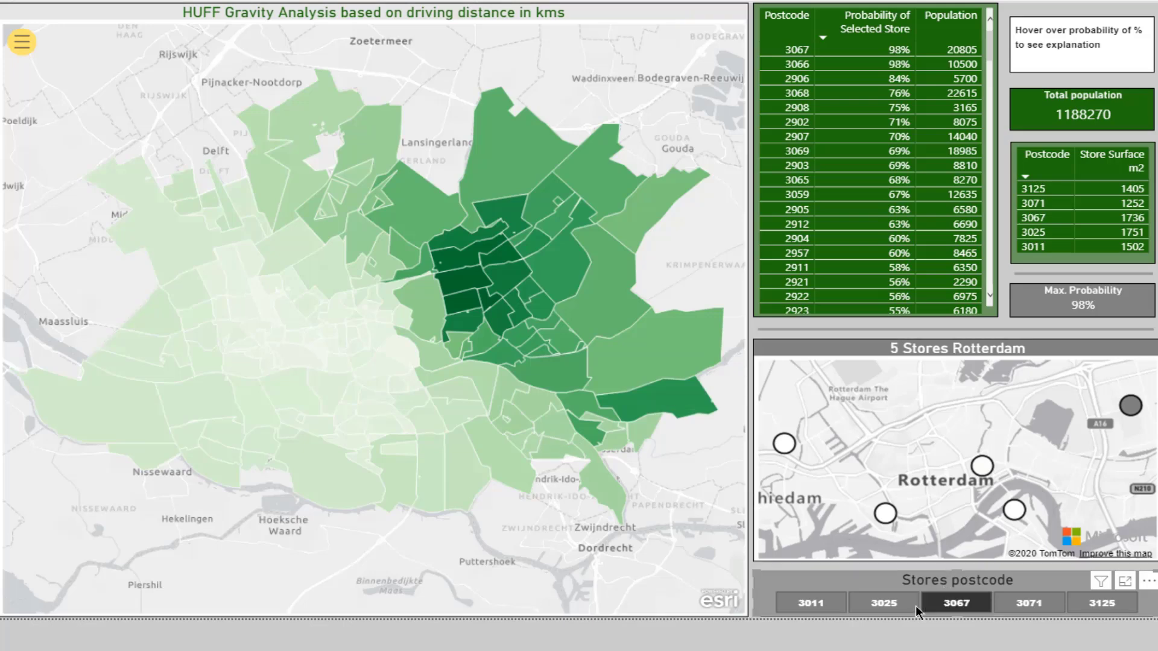
left_click(886, 602)
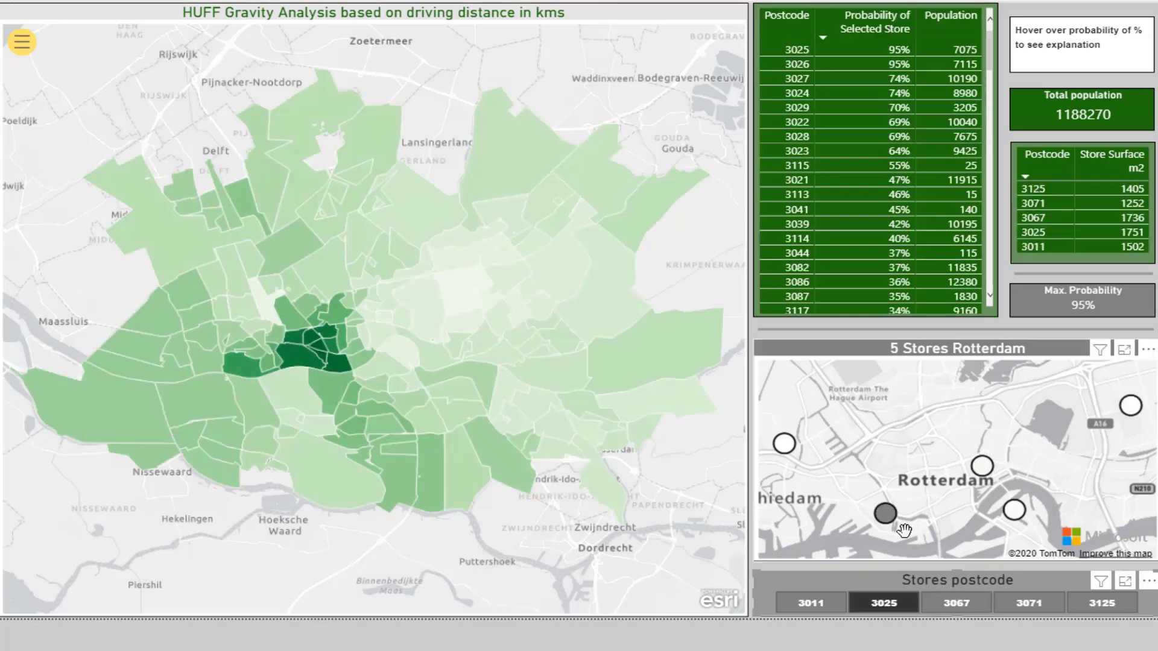
mouse_move(304, 359)
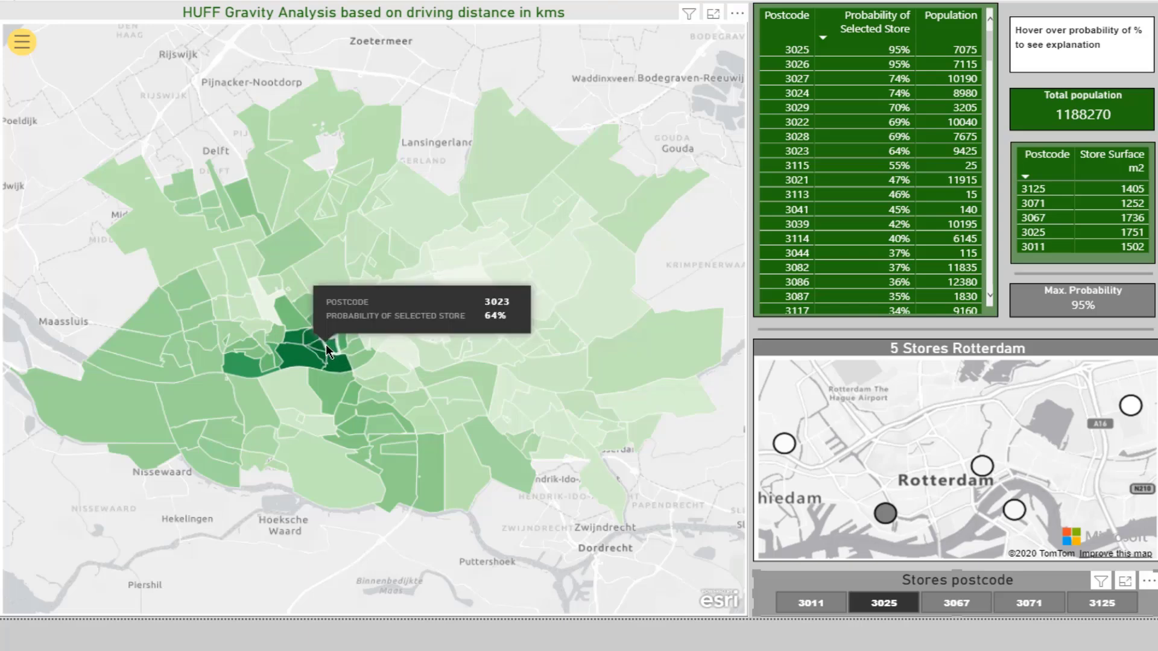
left_click(283, 358)
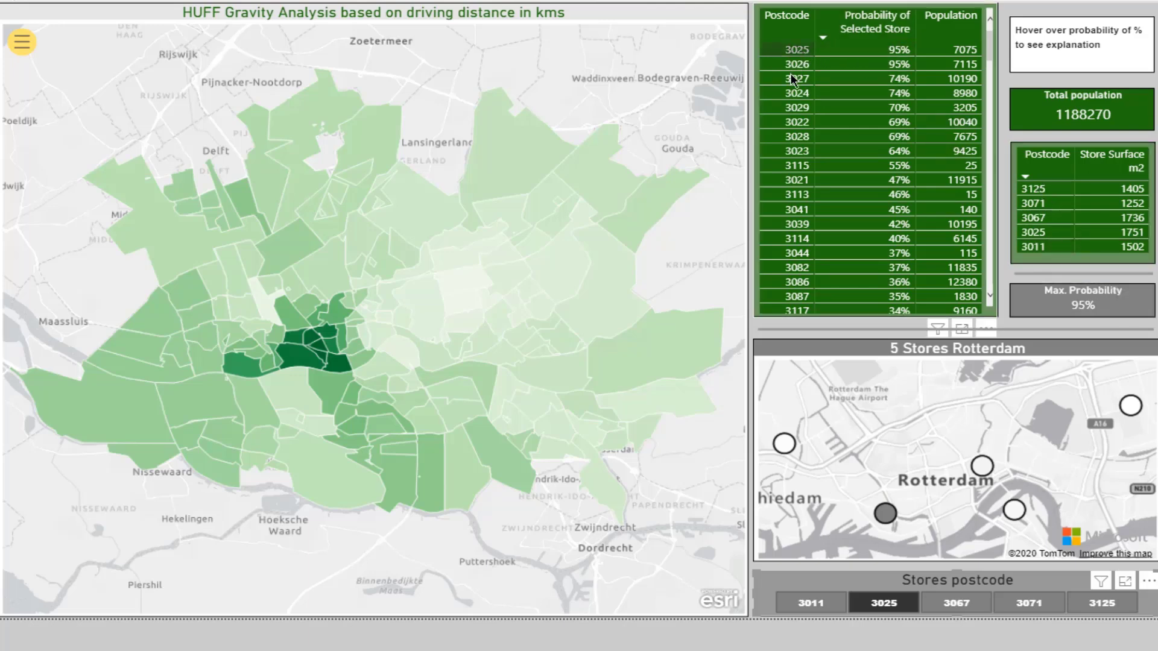
Scroll the probability table and check the tooltips on map regions and table cells for store 3025
scroll(845, 211, "down", 10)
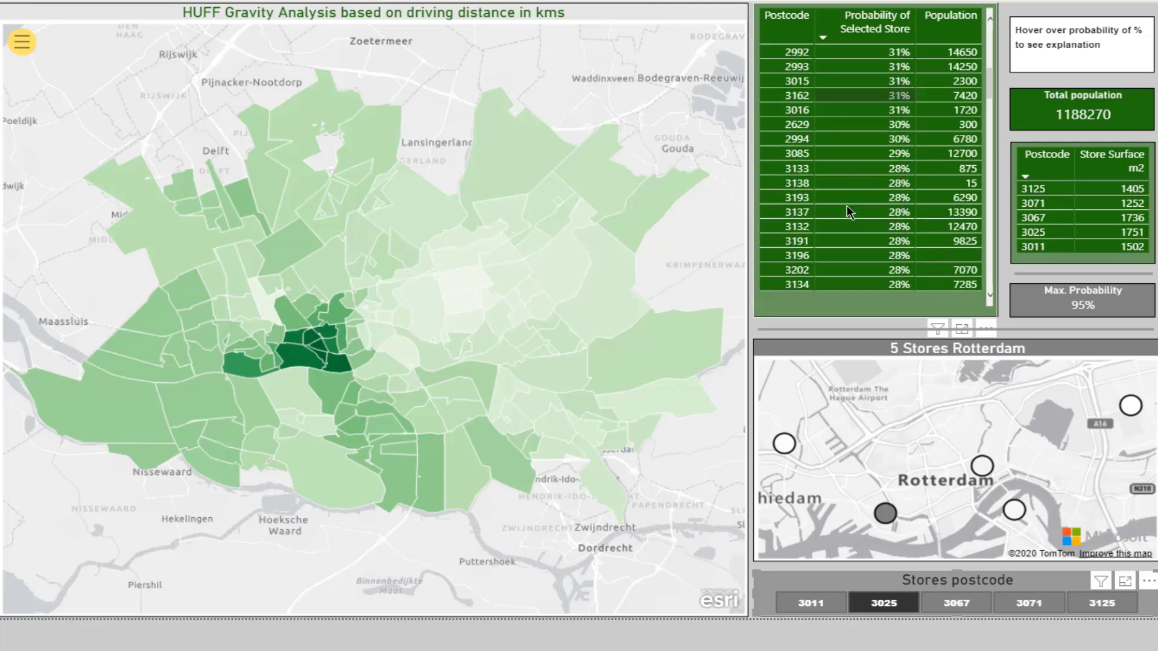
scroll(848, 211, "down", 6)
mouse_move(864, 220)
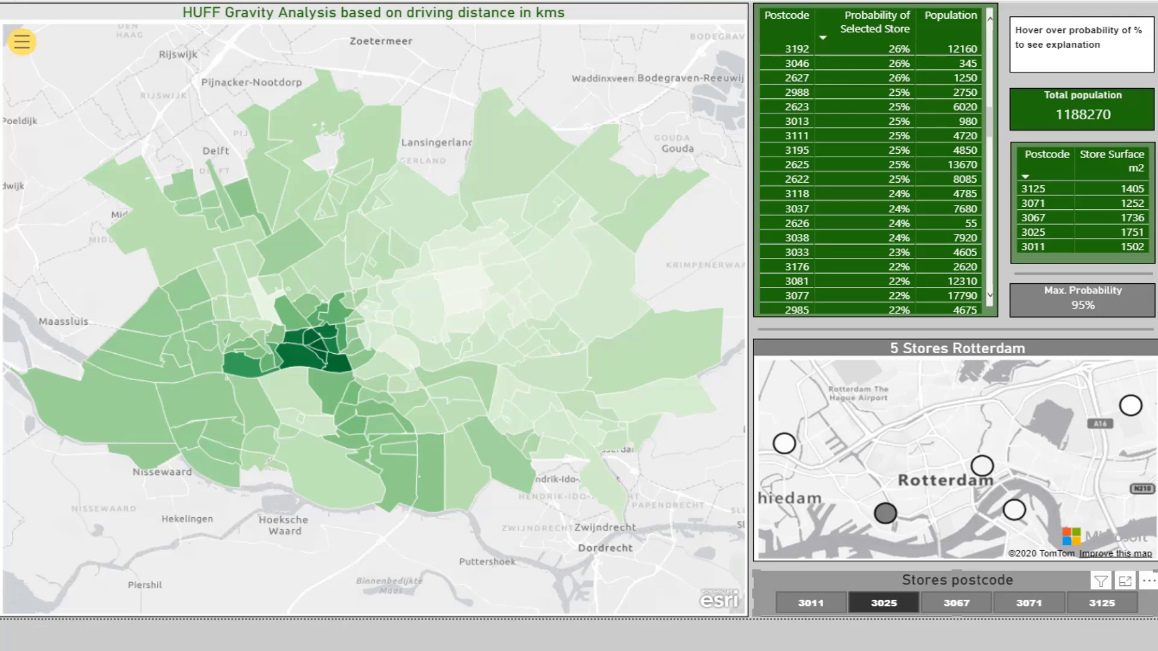
mouse_move(478, 283)
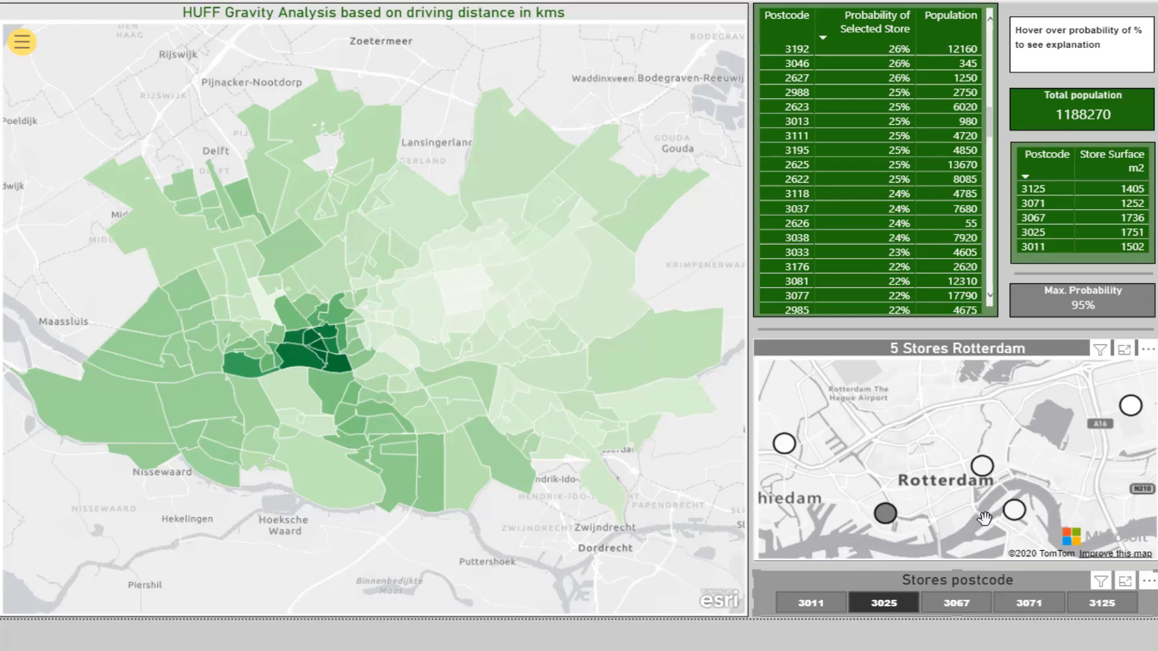
mouse_move(978, 466)
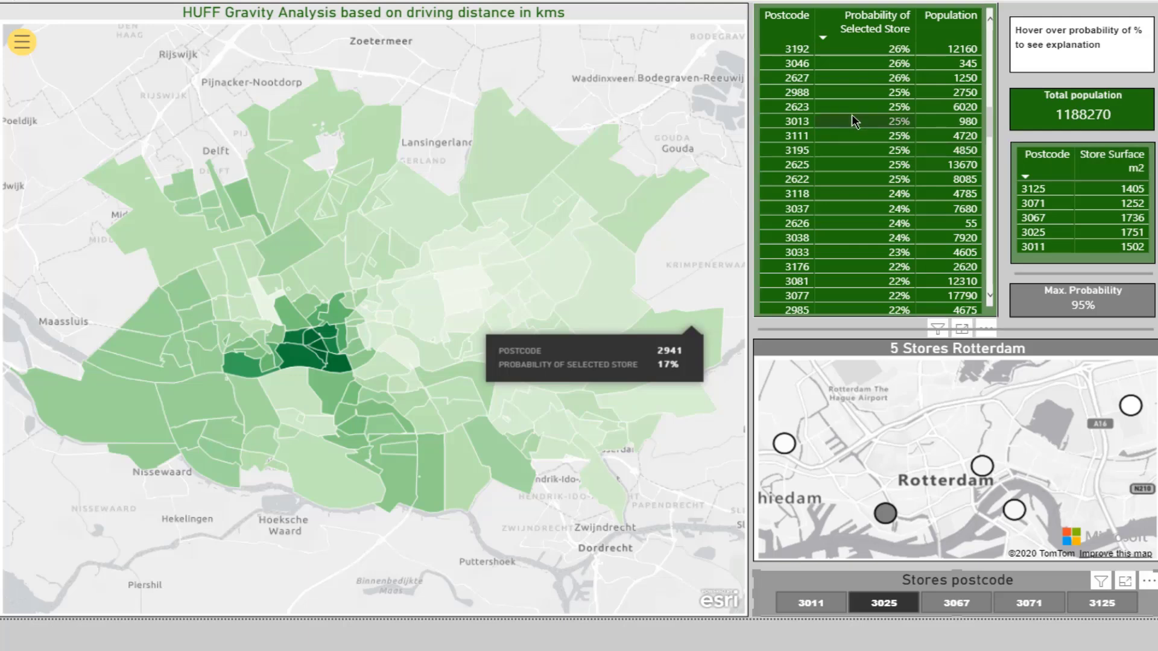
mouse_move(863, 125)
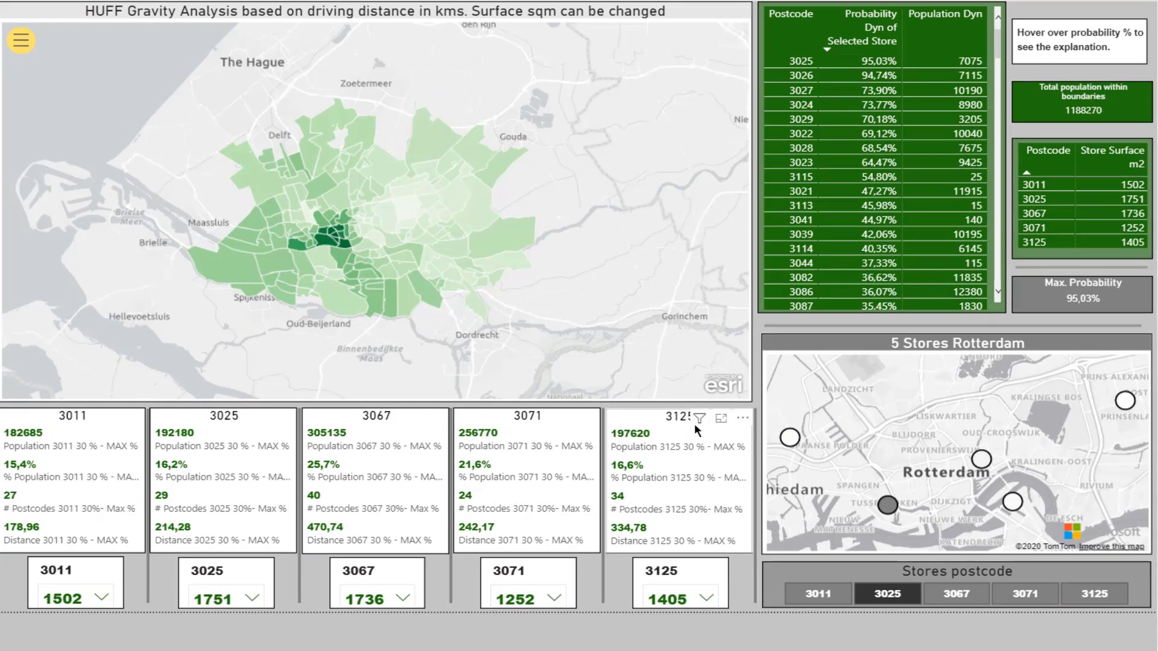
left_click(100, 598)
left_click(105, 596)
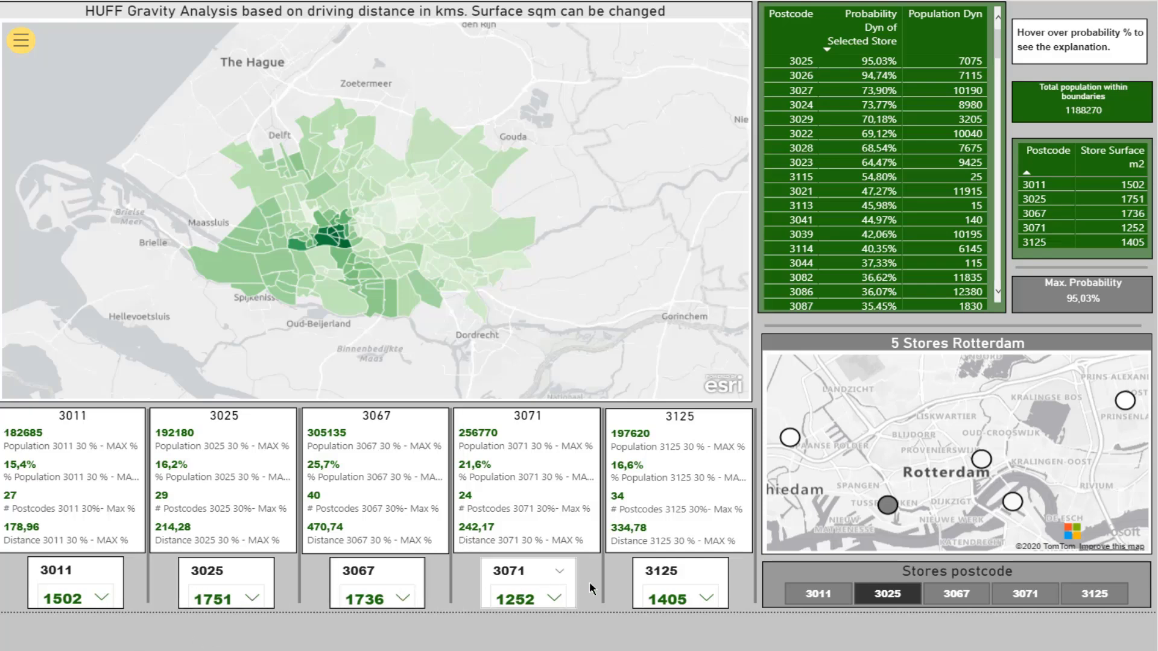
left_click(553, 598)
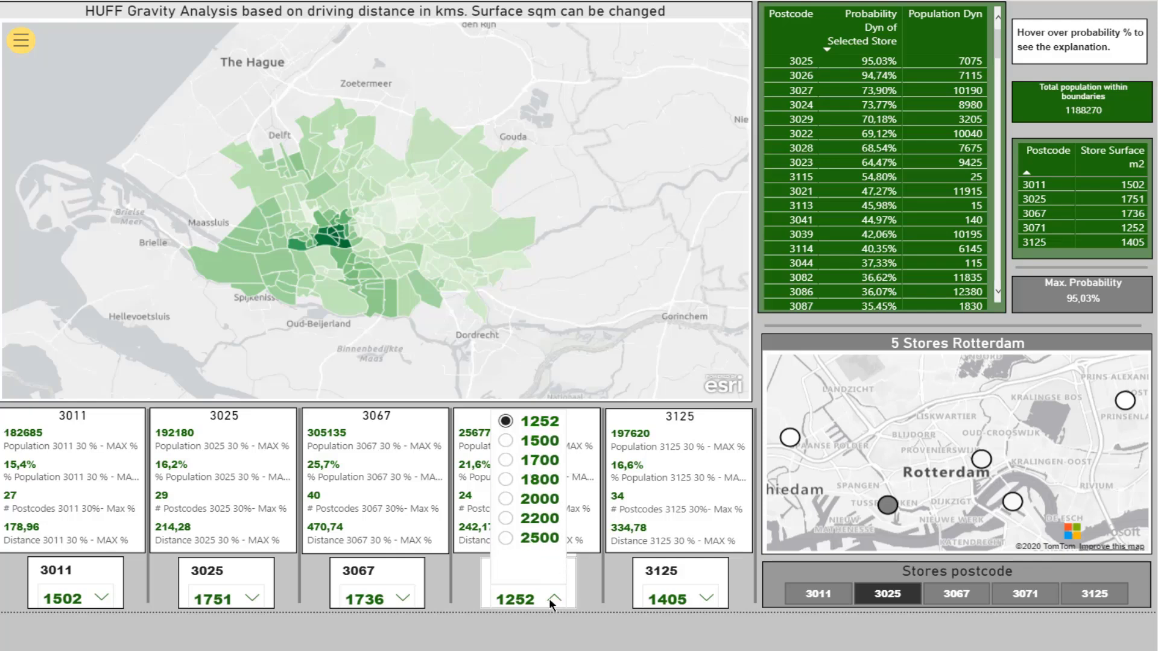
left_click(525, 598)
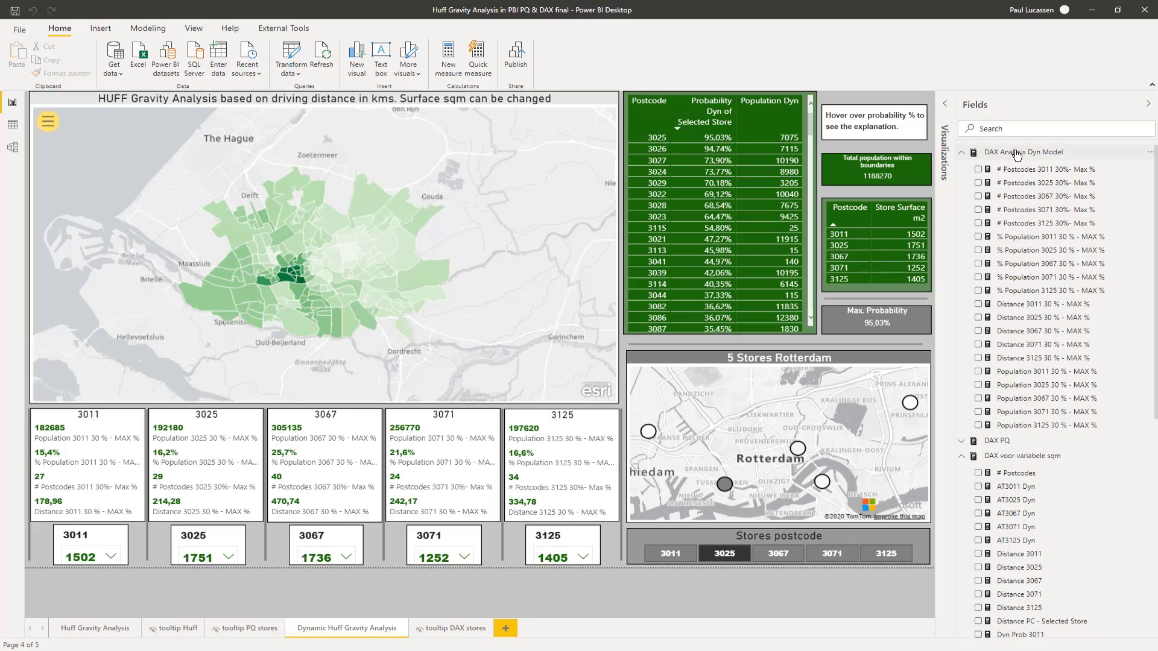
Show the AT3011 Dyn formula: SELECTEDVALUE of '3011'[3011] divided by squared [ 3011 HE]
mouse_move(1018, 154)
left_click(1013, 488)
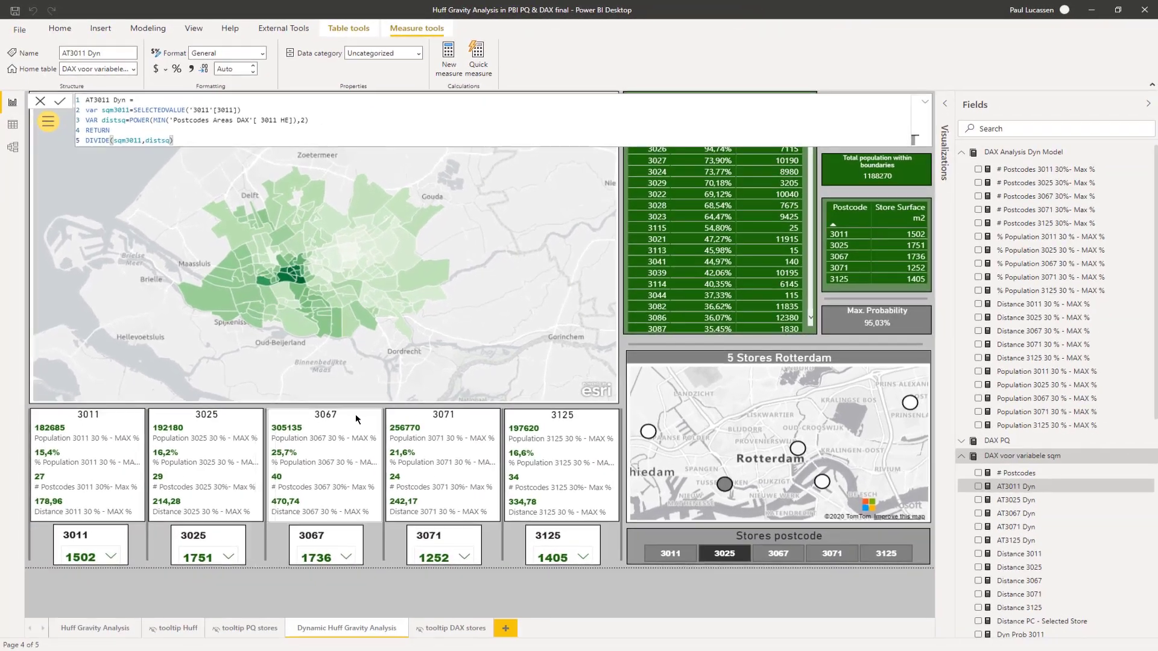
View the Distance 3011 formula, then the Distance PC - Selected Store SWITCH formula
scroll(1025, 546, "down", 1)
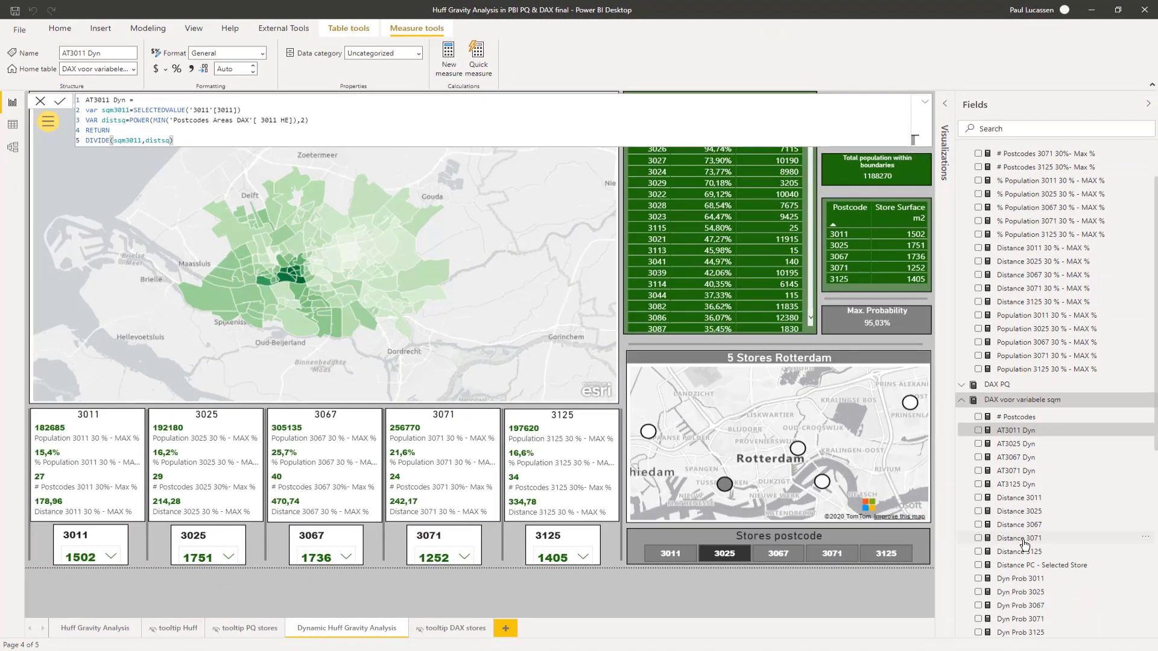
left_click(1011, 501)
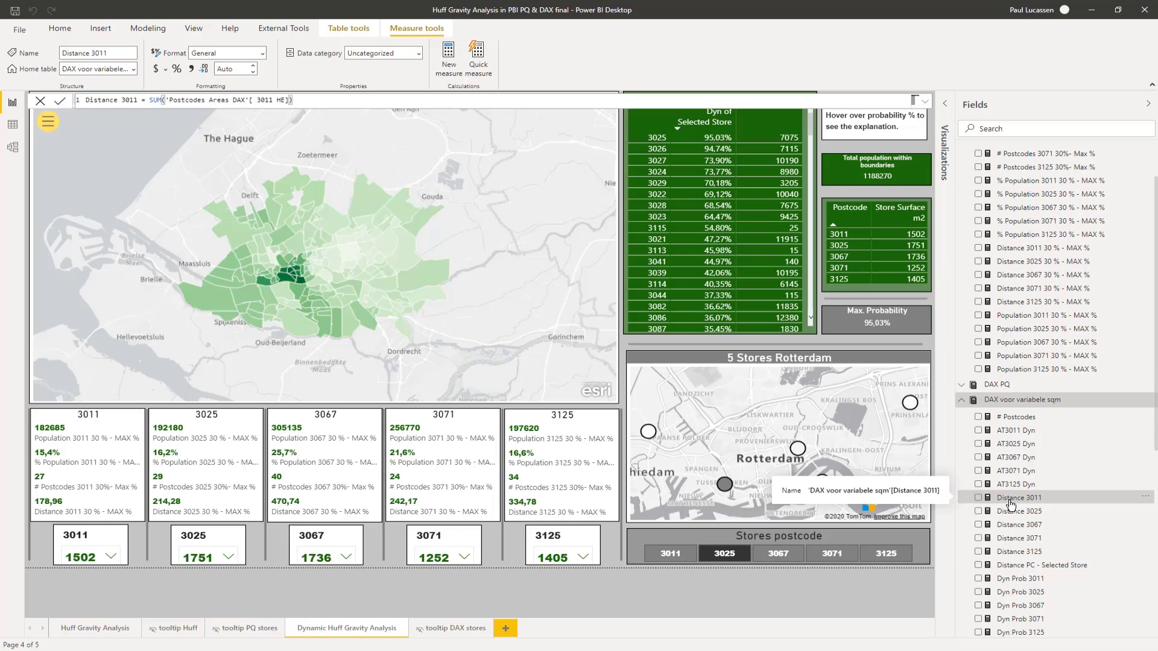
scroll(1011, 504, "down", 2)
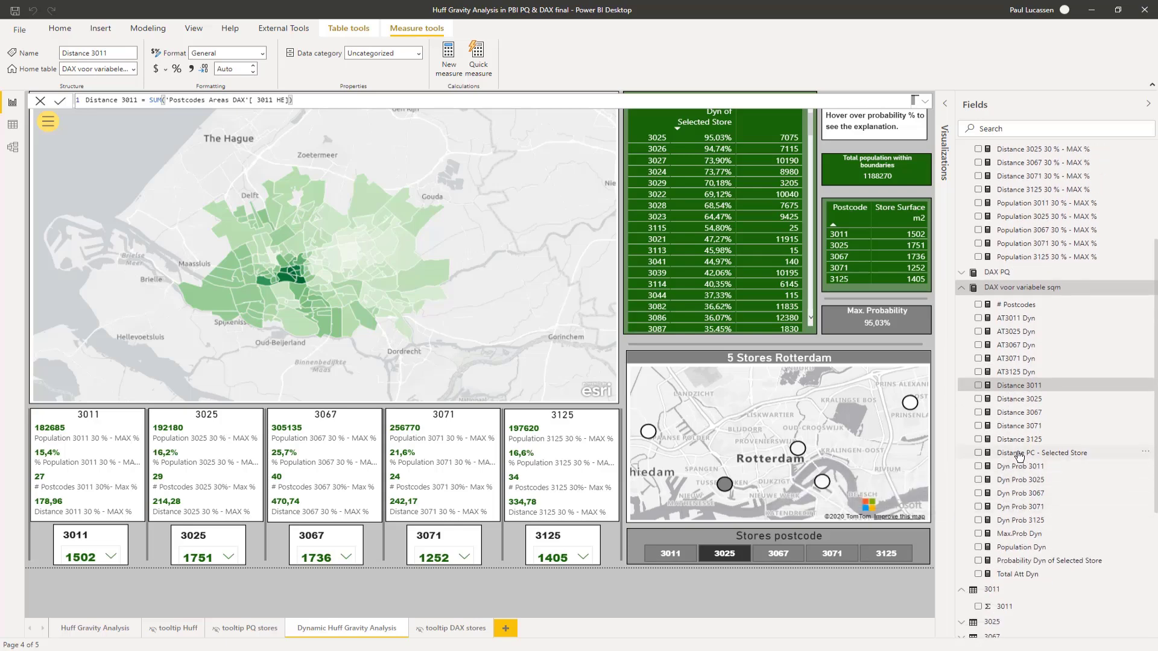
left_click(1019, 454)
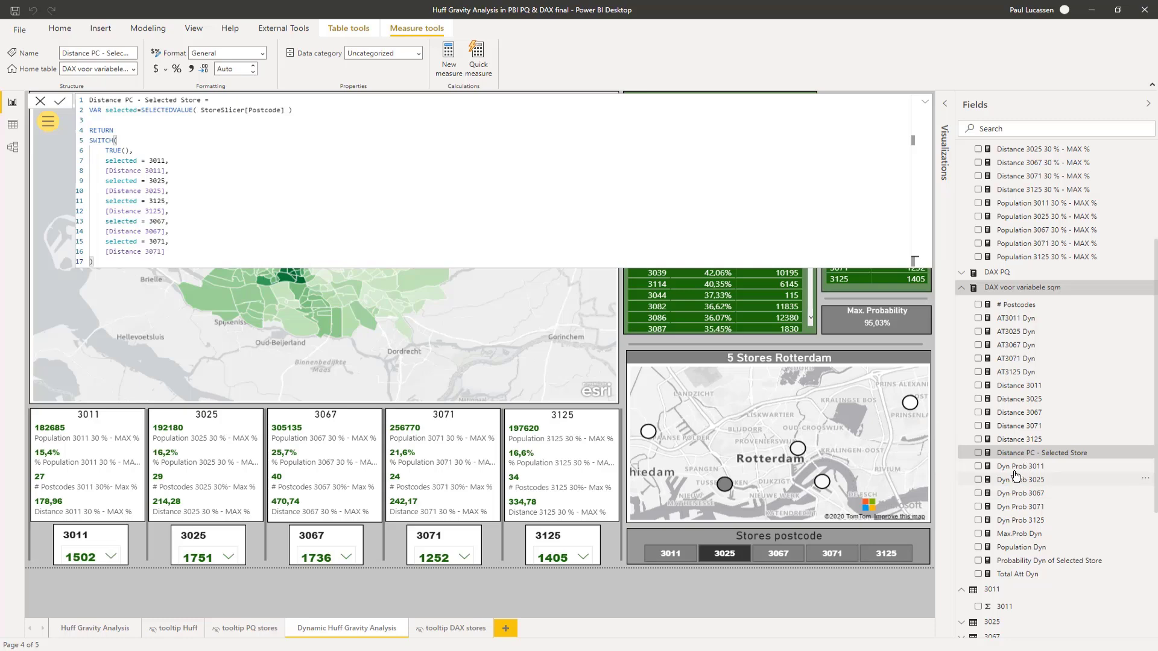
Show the Dyn Prob 3011 formula, DIVIDE([AT3011 Dyn],[Total Att Dyn])
left_click(1016, 468)
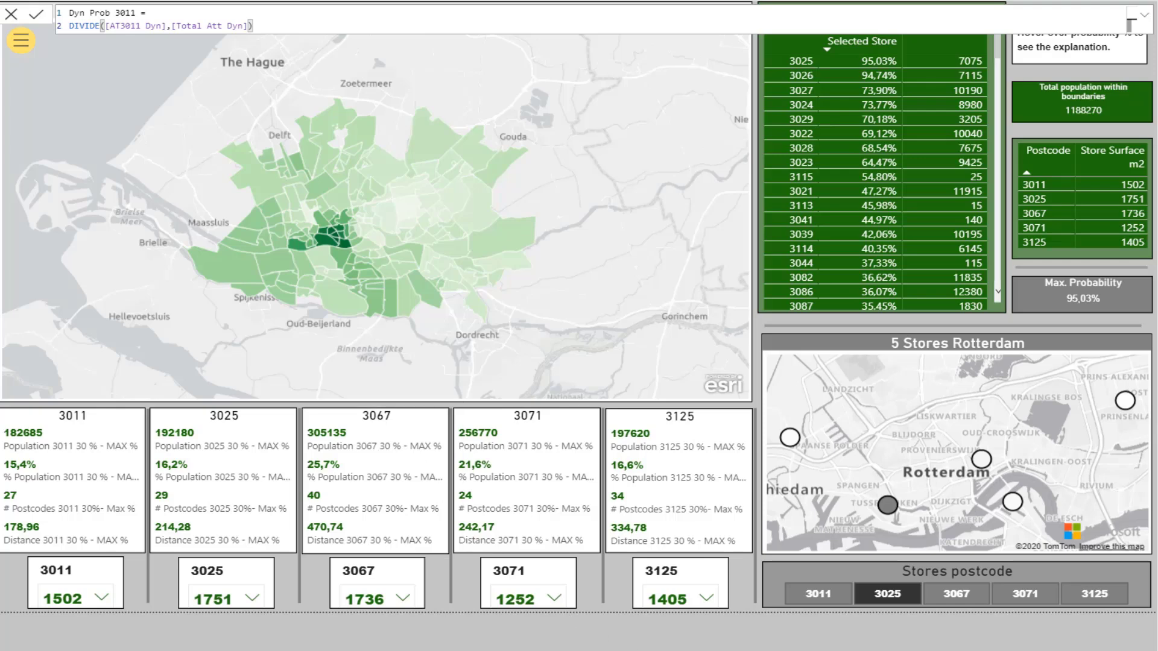
Set store 3011's surface to 2500 sqm and inspect postcode 3036's recalculated probability on the map
left_click(1026, 593)
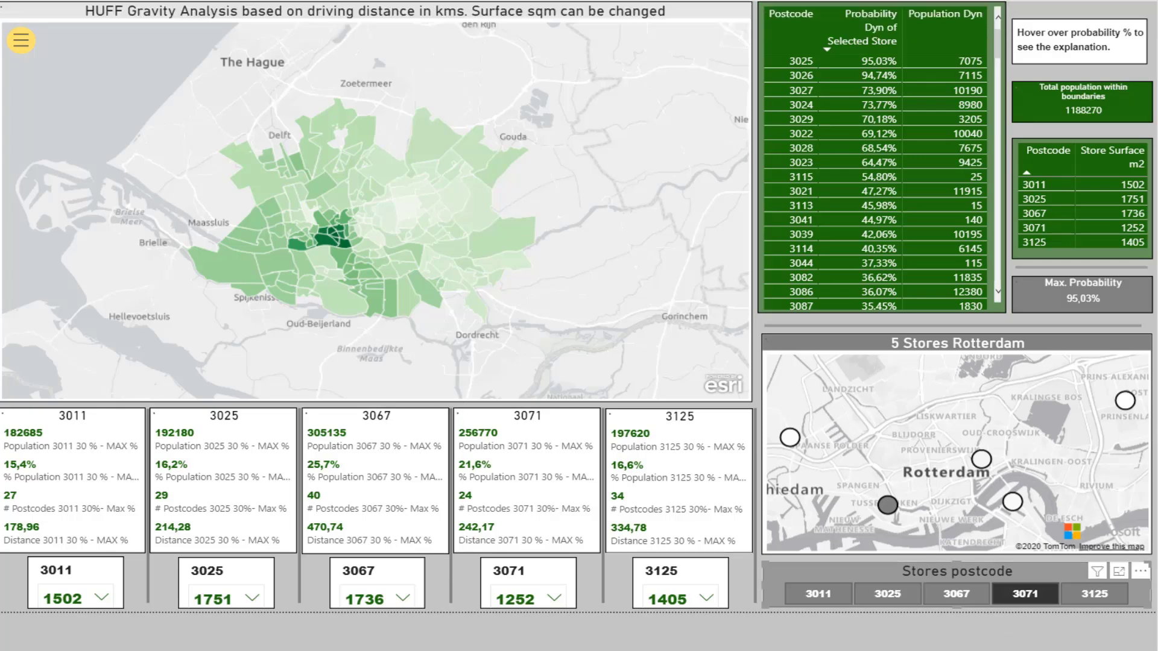
left_click(818, 594)
left_click(101, 598)
left_click(53, 537)
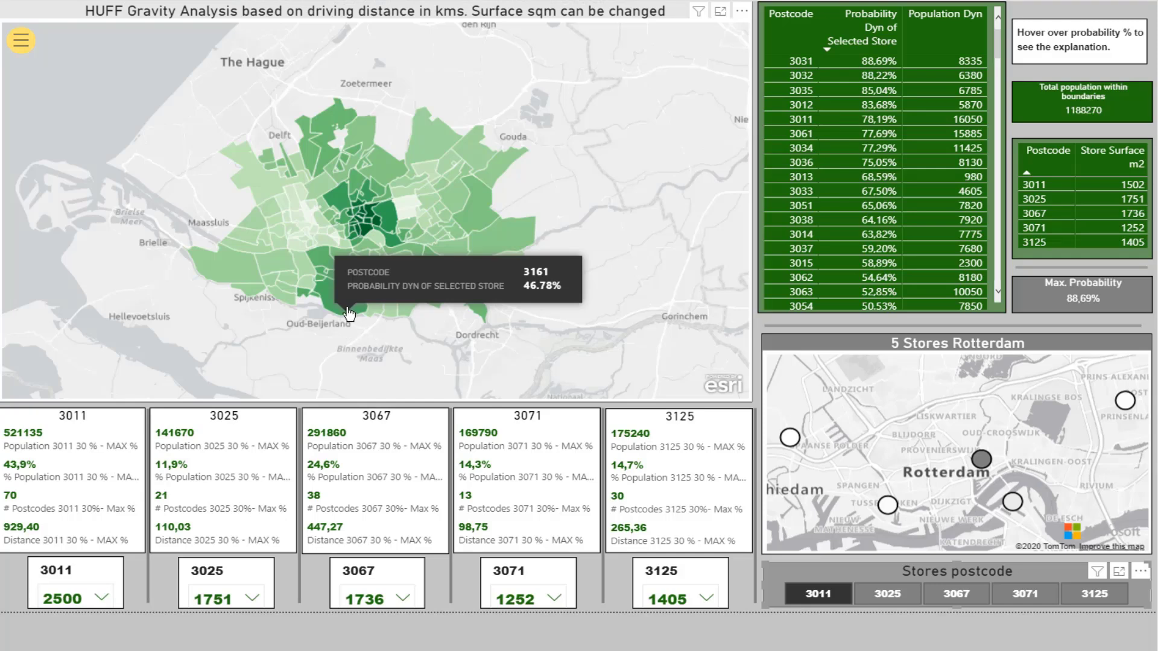
mouse_move(338, 310)
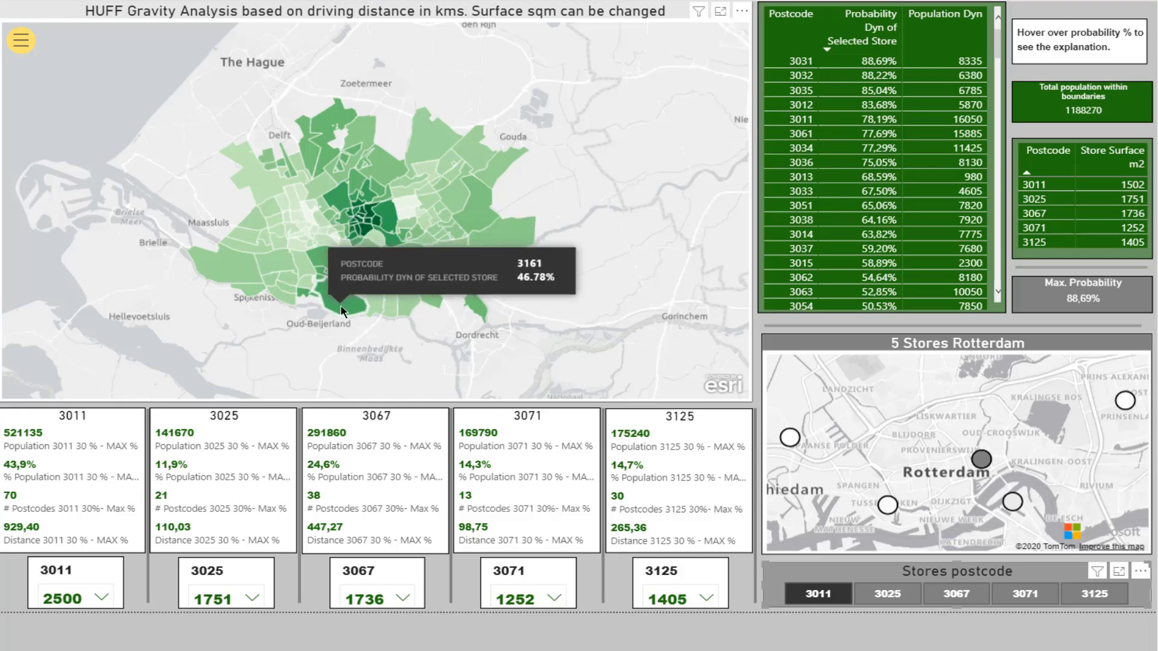
left_click(371, 216)
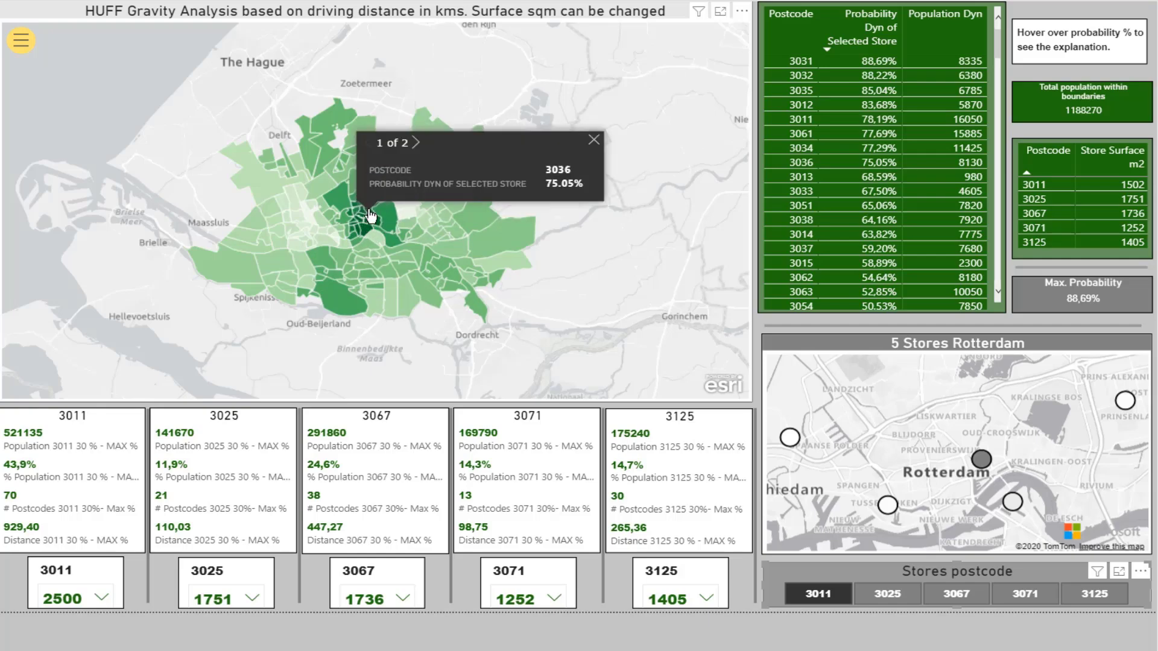